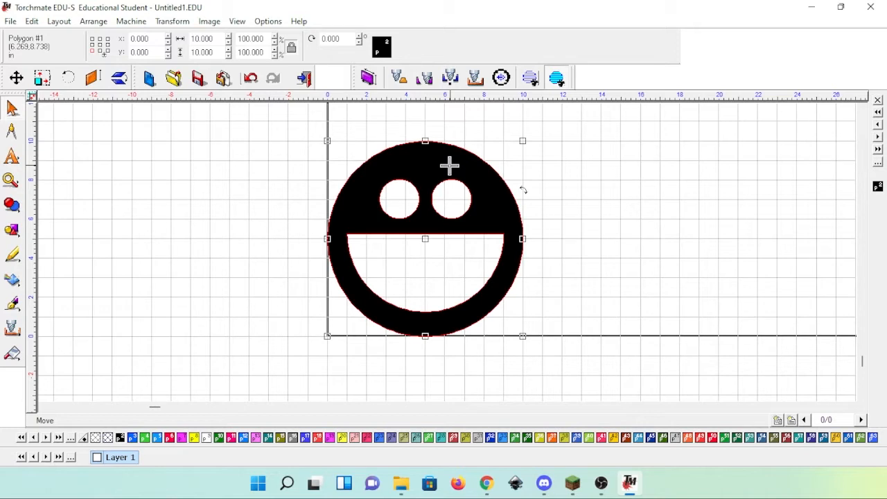
# Select the whole smiley face and start creating a male tool path for it
pyautogui.click(139, 25)
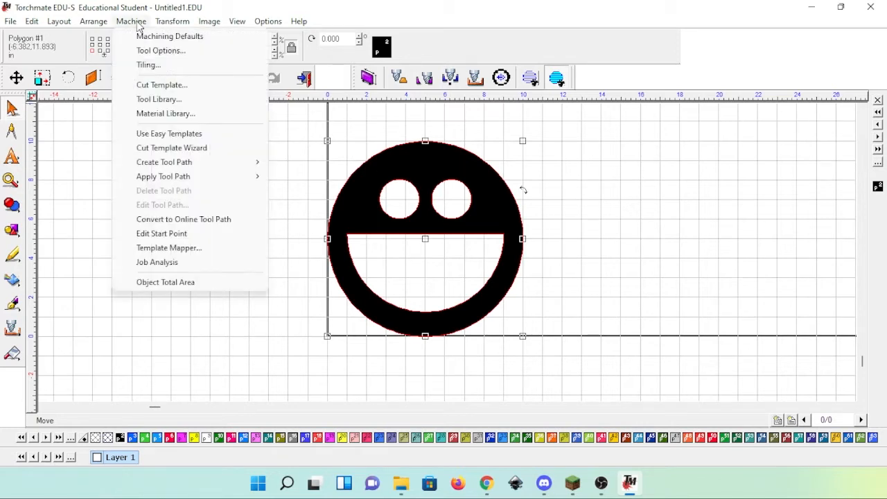
pyautogui.click(138, 25)
pyautogui.click(548, 198)
pyautogui.moveTo(299, 130); pyautogui.dragTo(615, 389)
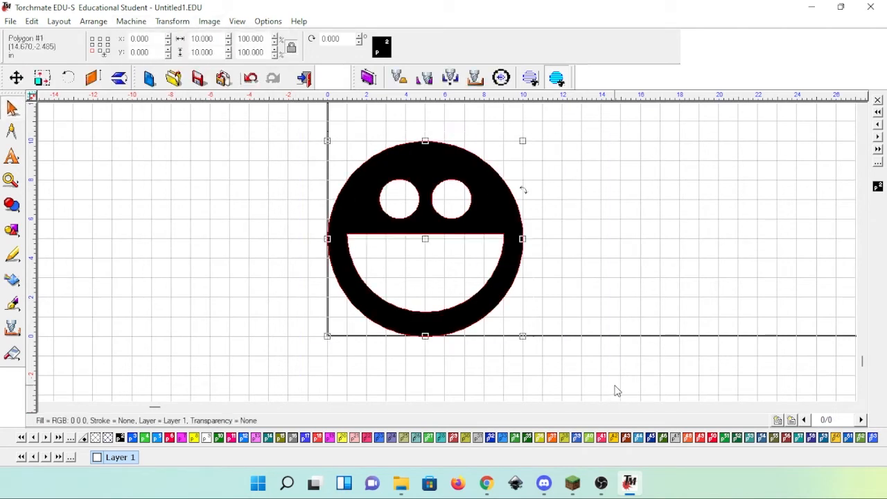
pyautogui.click(133, 23)
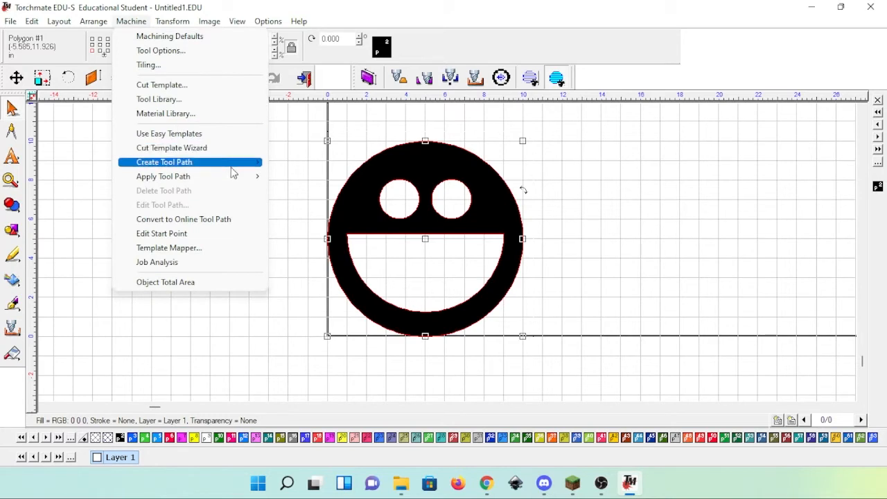
pyautogui.moveTo(234, 173)
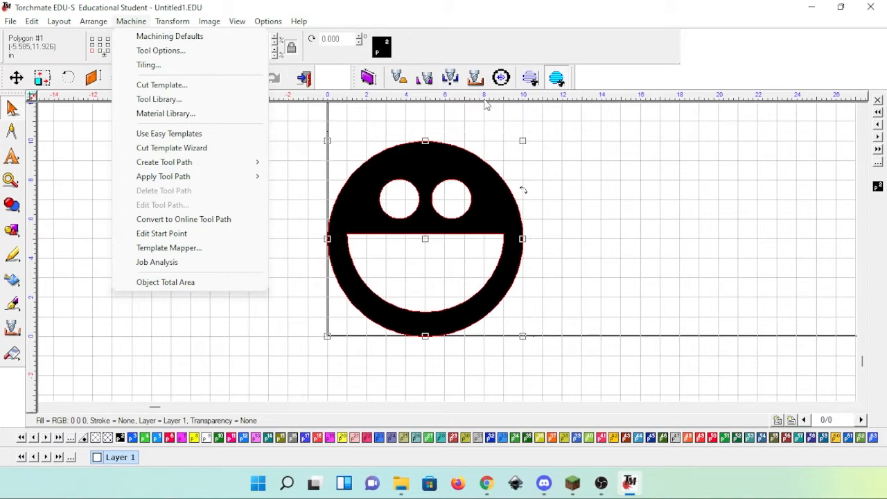
pyautogui.moveTo(210, 165)
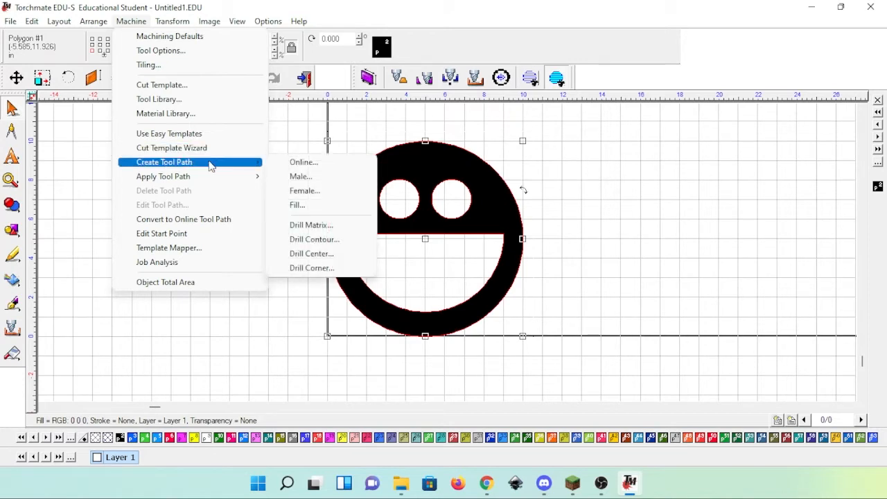
pyautogui.click(357, 181)
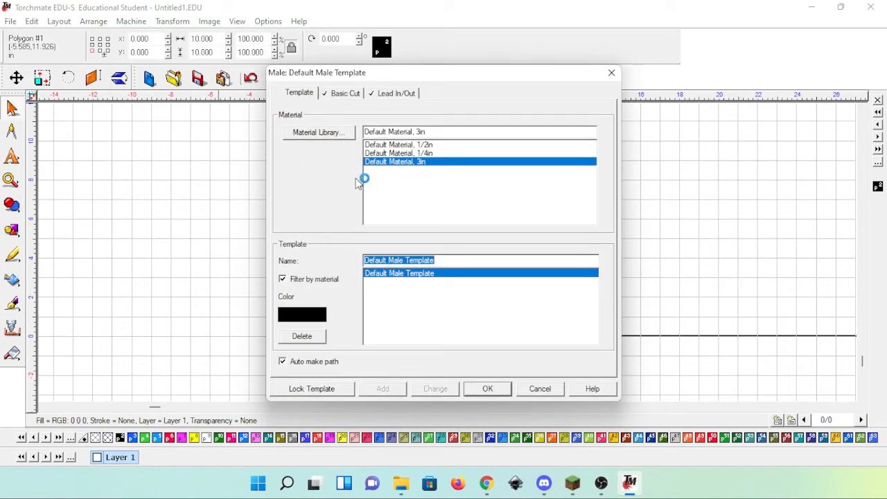
# Choose Default Material, 3in for the male template and check that the basic cut uses the Plasma tool
pyautogui.click(407, 164)
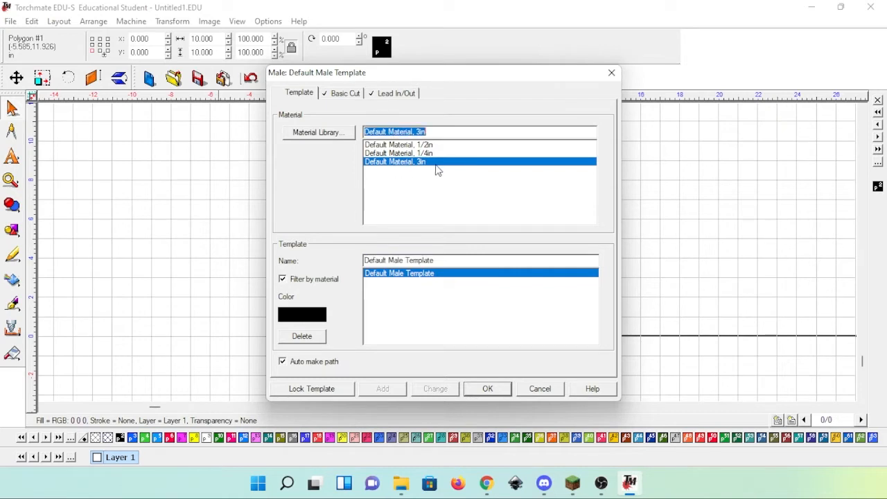
pyautogui.click(344, 94)
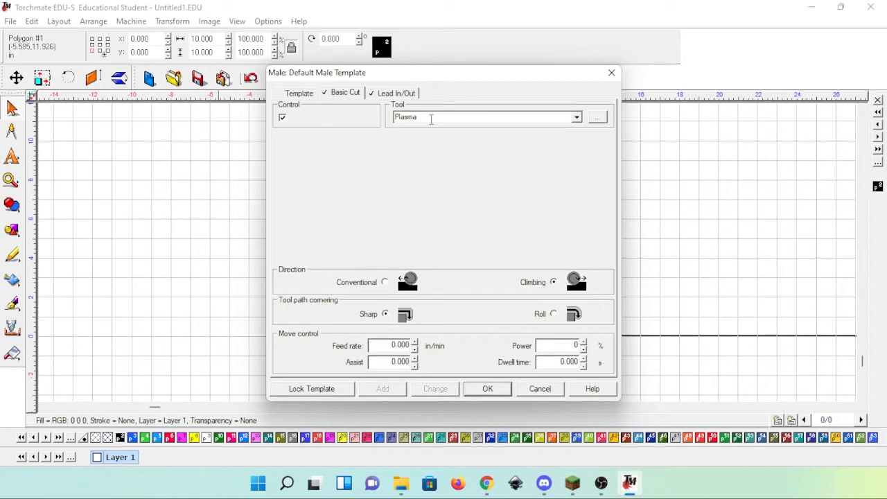
pyautogui.click(464, 119)
# Set the tool path's lead-in to an arc with a 0.120 in radius
pyautogui.click(396, 94)
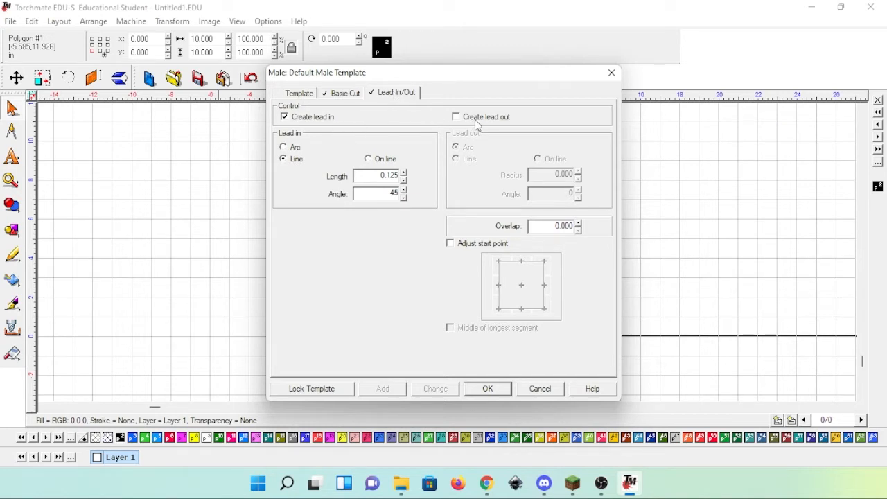
pyautogui.click(284, 147)
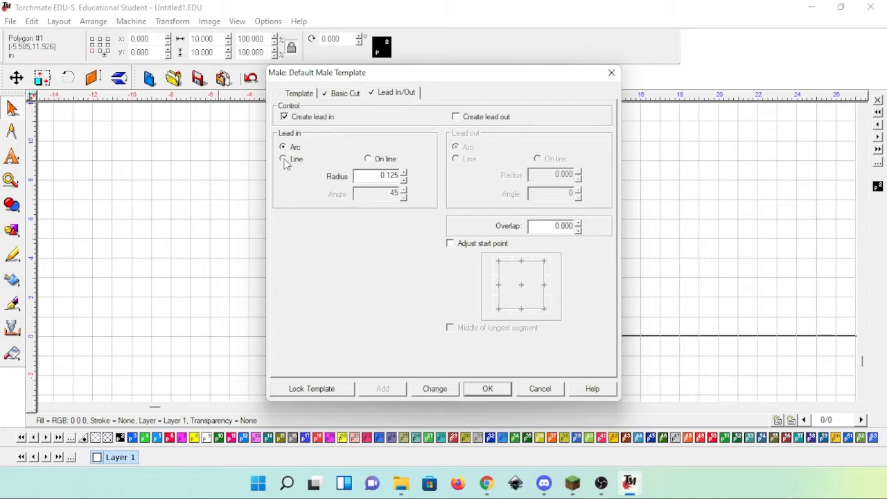
pyautogui.click(283, 158)
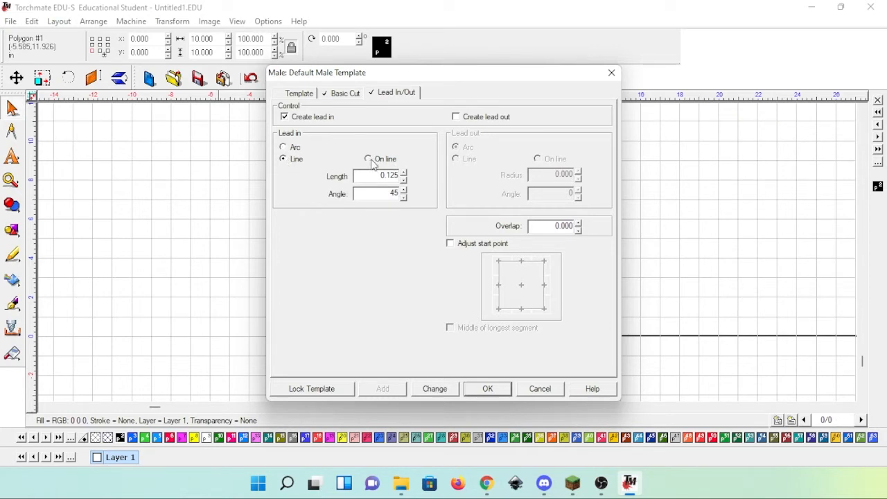
pyautogui.click(369, 159)
pyautogui.click(283, 158)
pyautogui.click(283, 147)
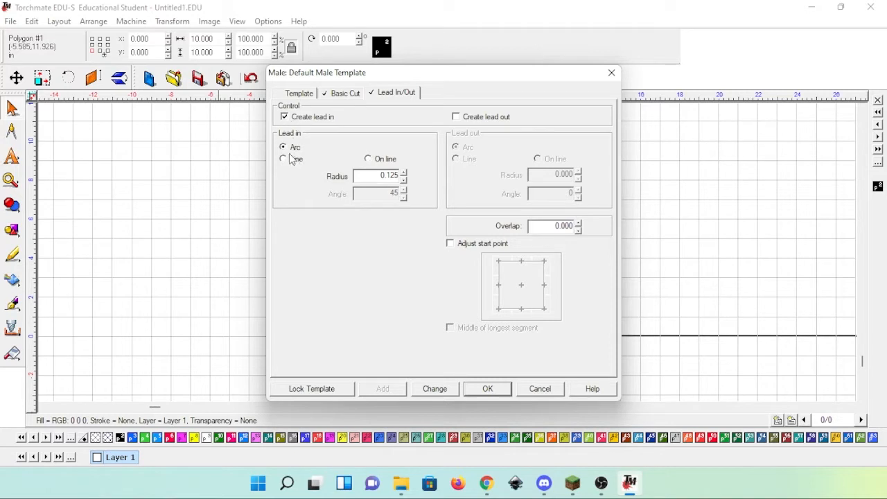
pyautogui.doubleClick(380, 176)
pyautogui.write('0.120')
# Adjust the cut's start point to the lower-left corner of the shape and create the male tool path
pyautogui.click(451, 245)
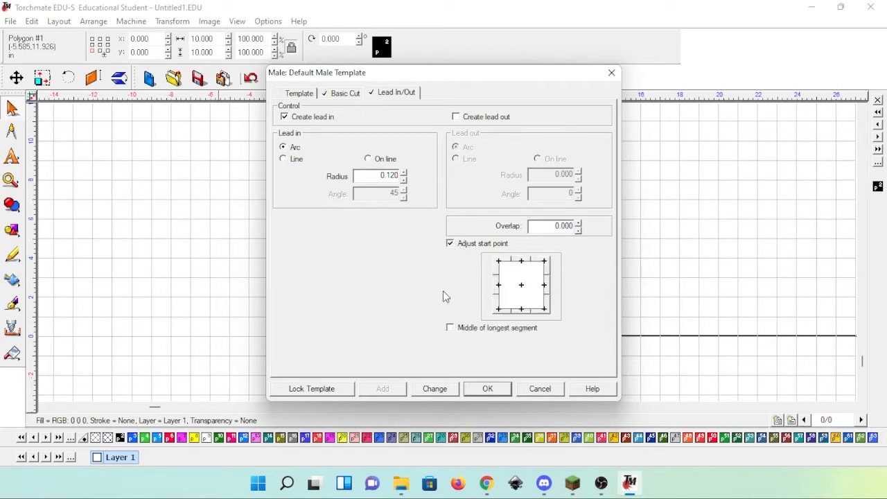
pyautogui.click(505, 314)
pyautogui.click(499, 309)
pyautogui.click(488, 389)
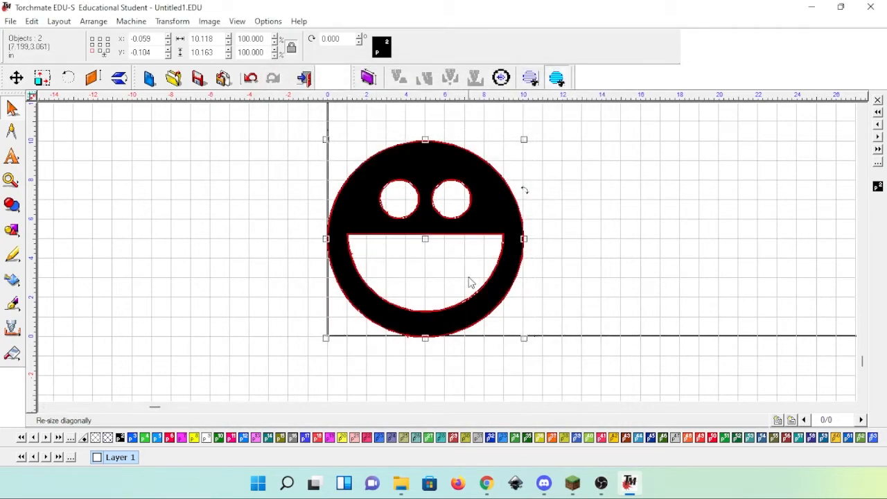
# Hide the black artwork, move the tool path beside it to about x 11.2, y 0, and show the artwork again
pyautogui.scroll(1, 447, 257)
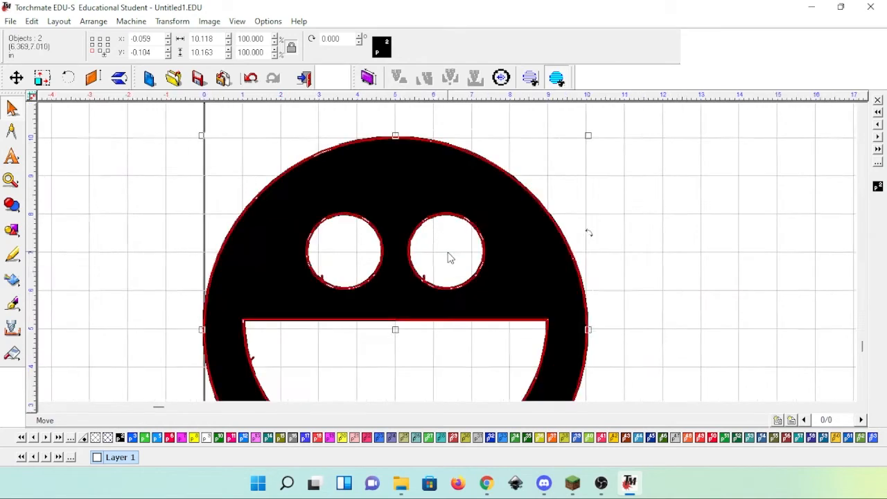
pyautogui.scroll(3, 448, 257)
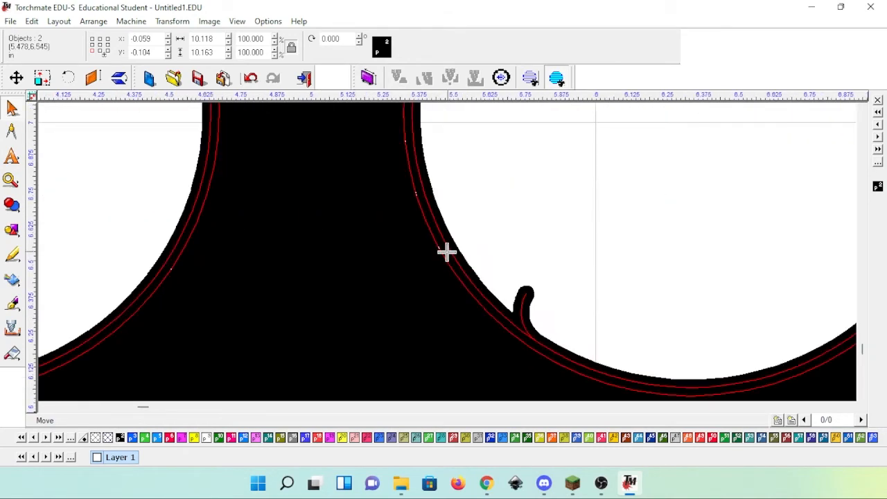
pyautogui.scroll(-5, 461, 247)
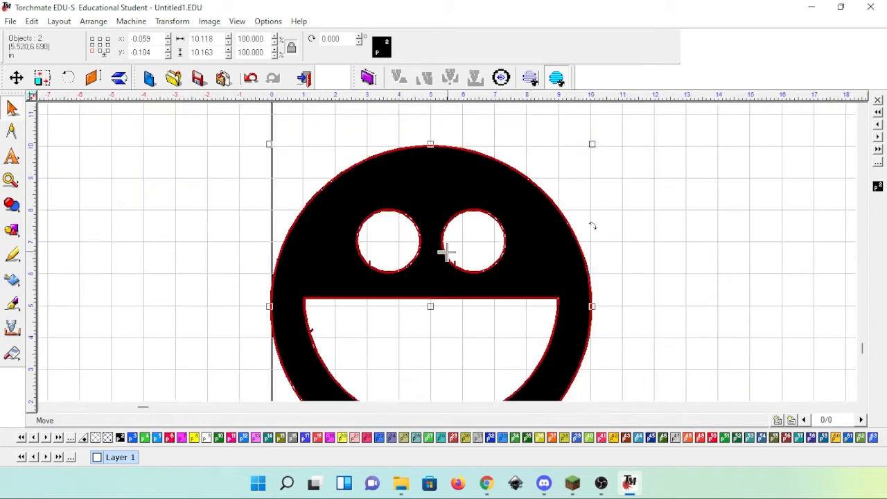
pyautogui.scroll(1, 446, 254)
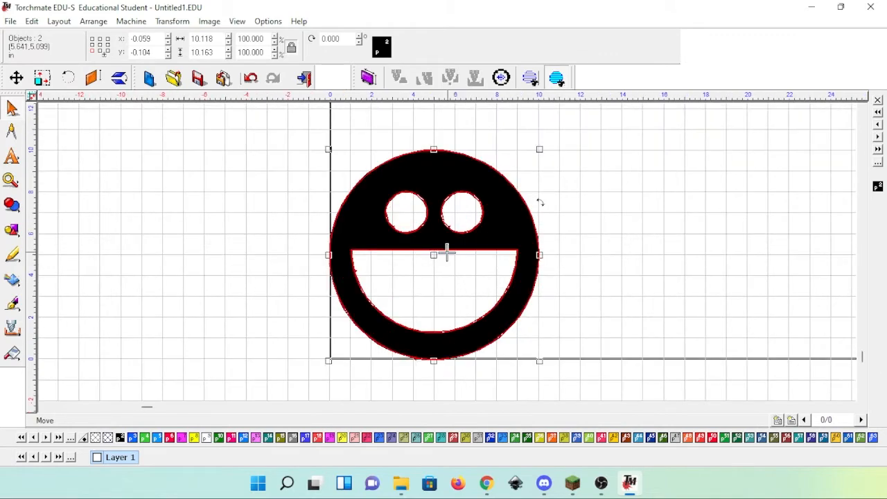
pyautogui.scroll(1, 447, 254)
pyautogui.scroll(-1, 447, 249)
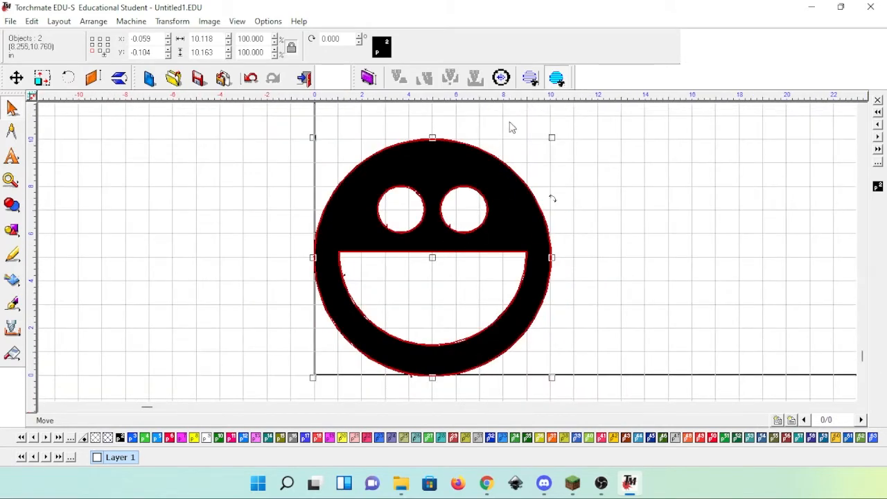
pyautogui.click(556, 78)
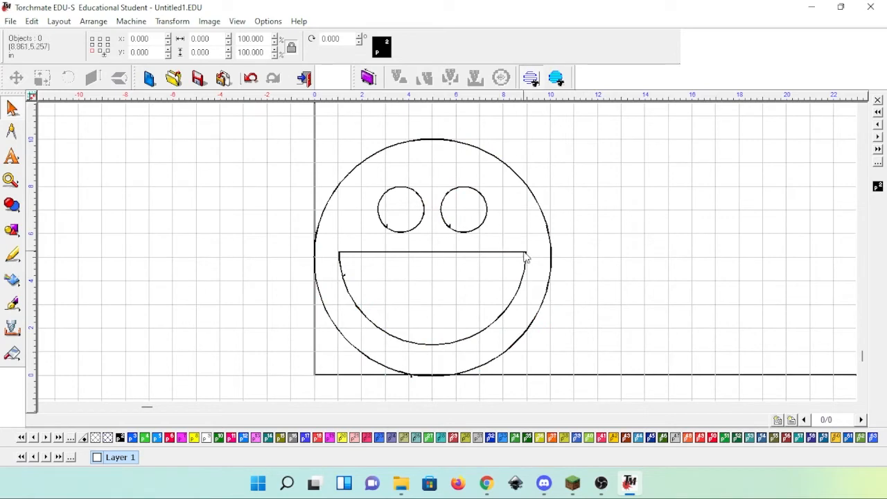
pyautogui.moveTo(277, 123); pyautogui.dragTo(625, 416)
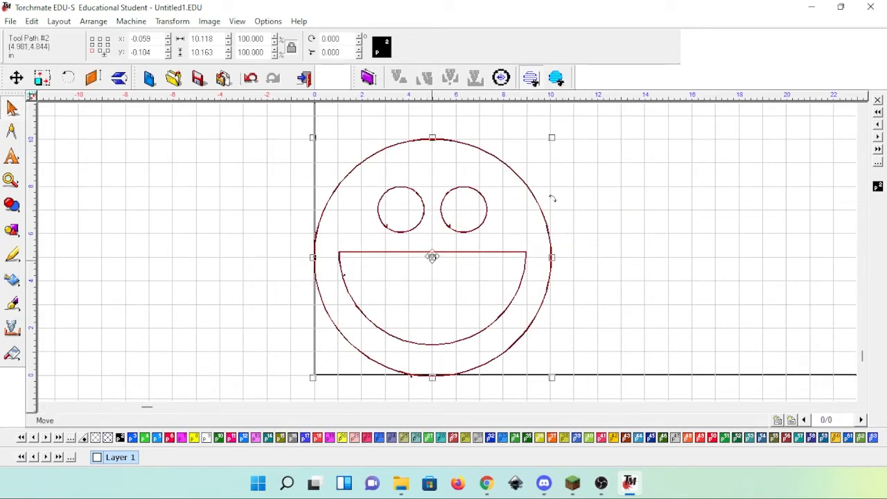
pyautogui.moveTo(432, 257); pyautogui.dragTo(697, 256)
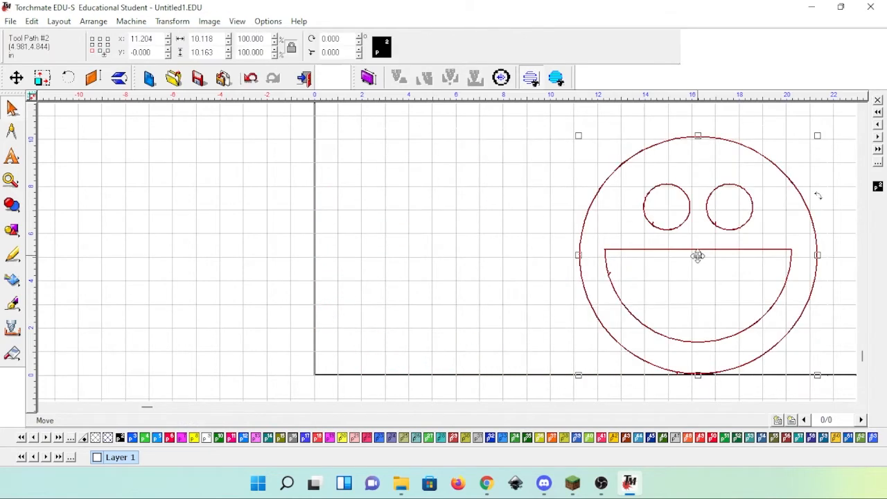
pyautogui.click(557, 78)
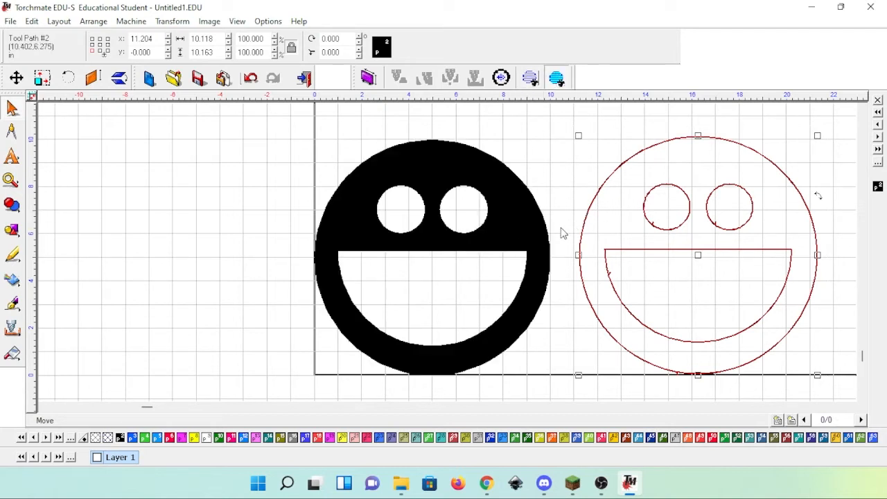
# Compare the original smiley artwork with the offset tool path, especially around the eye holes
pyautogui.click(528, 220)
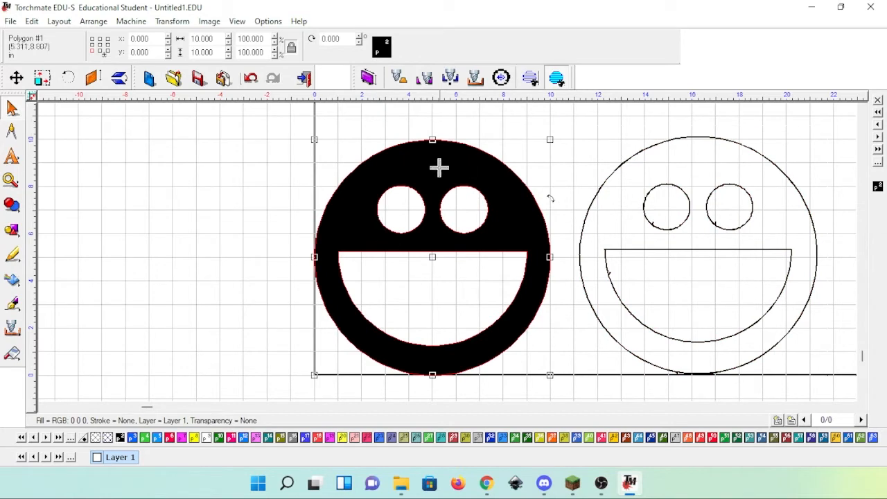
pyautogui.click(690, 207)
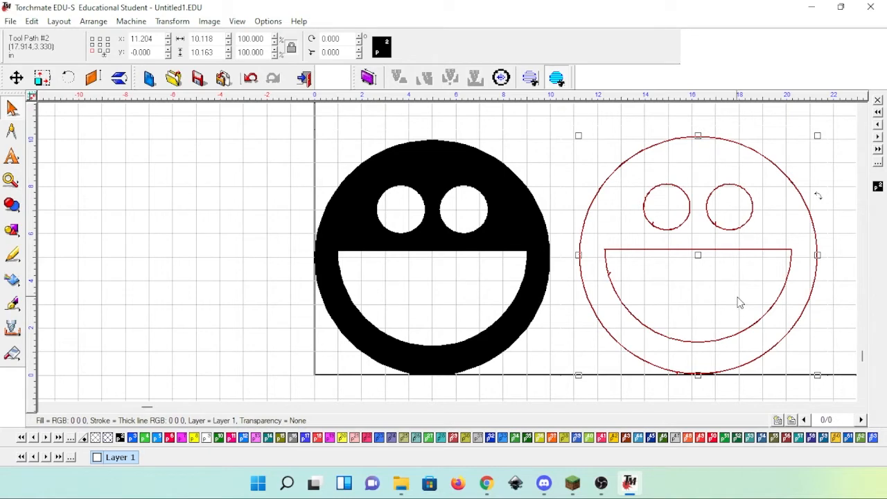
pyautogui.scroll(5, 690, 230)
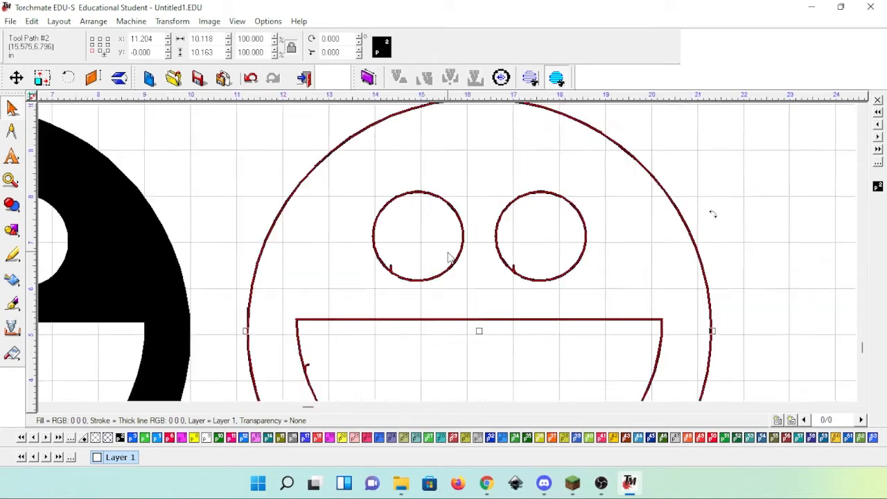
pyautogui.scroll(3, 403, 255)
pyautogui.scroll(-2, 447, 256)
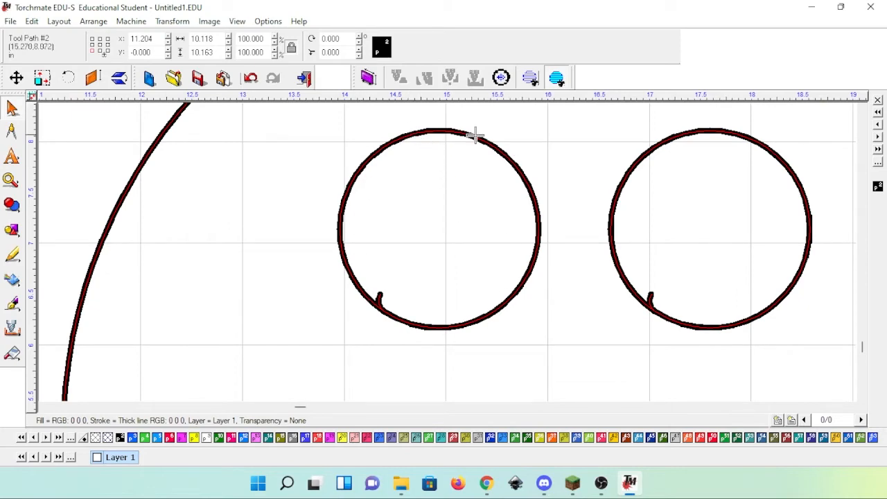
pyautogui.scroll(-4, 450, 260)
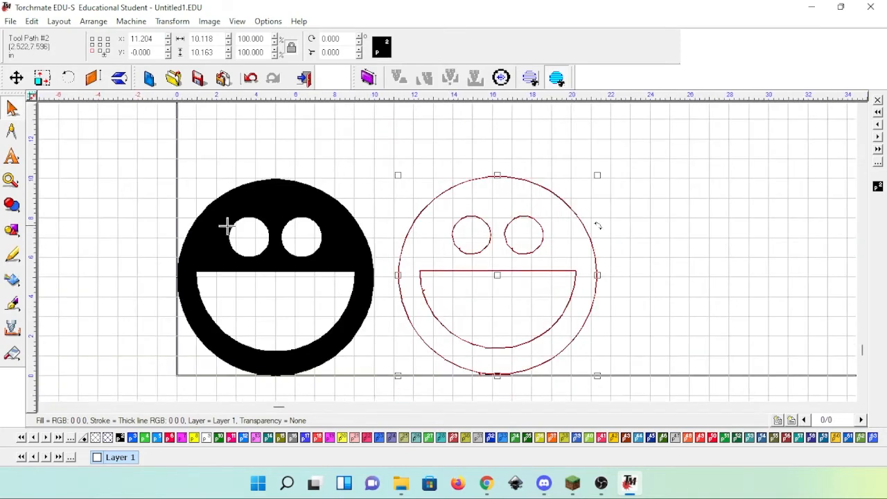
pyautogui.scroll(4, 582, 271)
pyautogui.scroll(-1, 448, 255)
pyautogui.scroll(1, 446, 260)
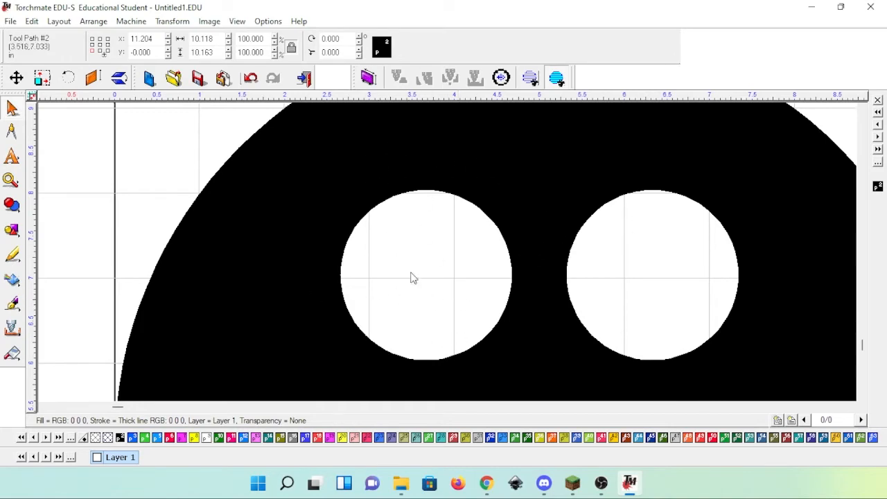
pyautogui.scroll(-3, 429, 271)
# Examine the arc lead-ins on the tool path's eyes, mouth and outer circle
pyautogui.scroll(3, 630, 252)
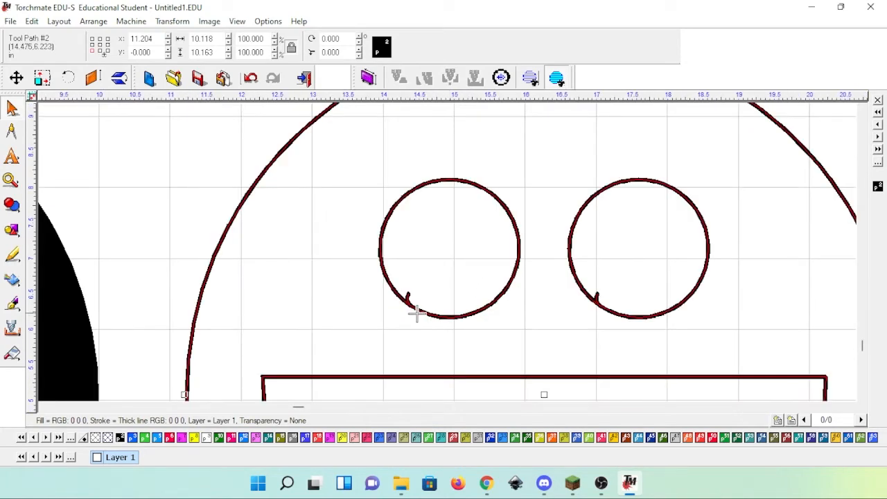
pyautogui.scroll(2, 429, 311)
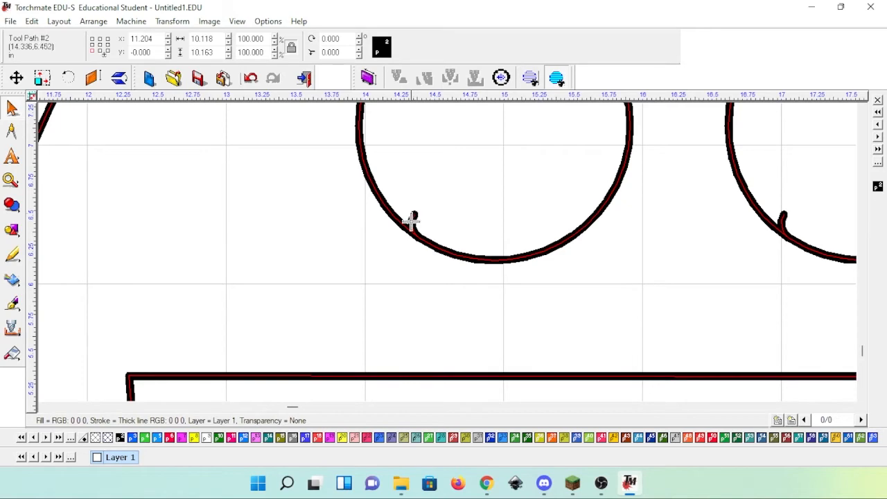
pyautogui.scroll(2, 410, 226)
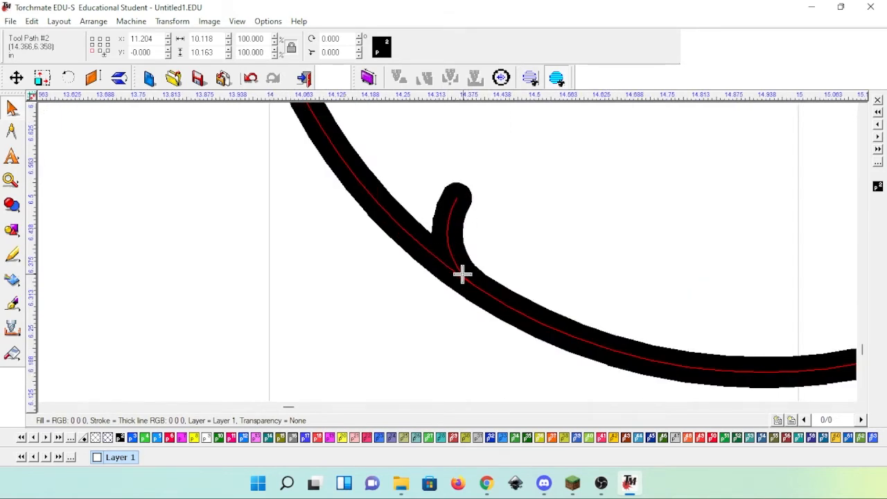
pyautogui.scroll(-4, 507, 302)
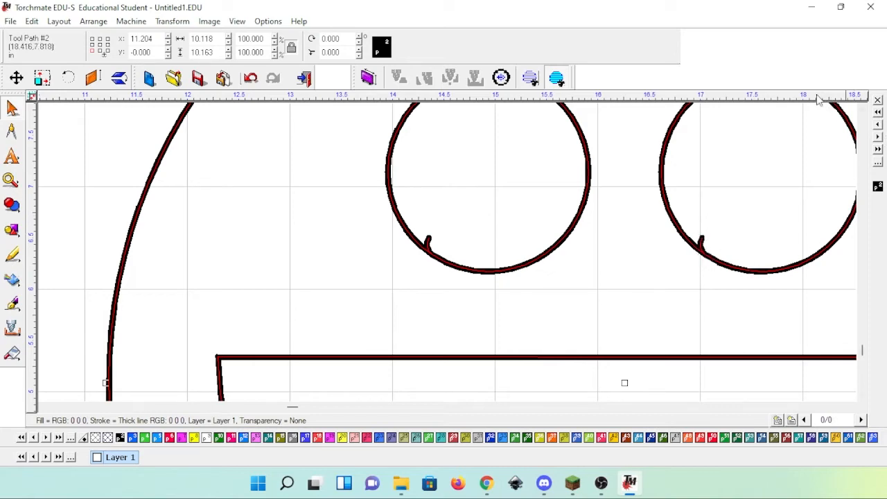
pyautogui.scroll(-3, 564, 205)
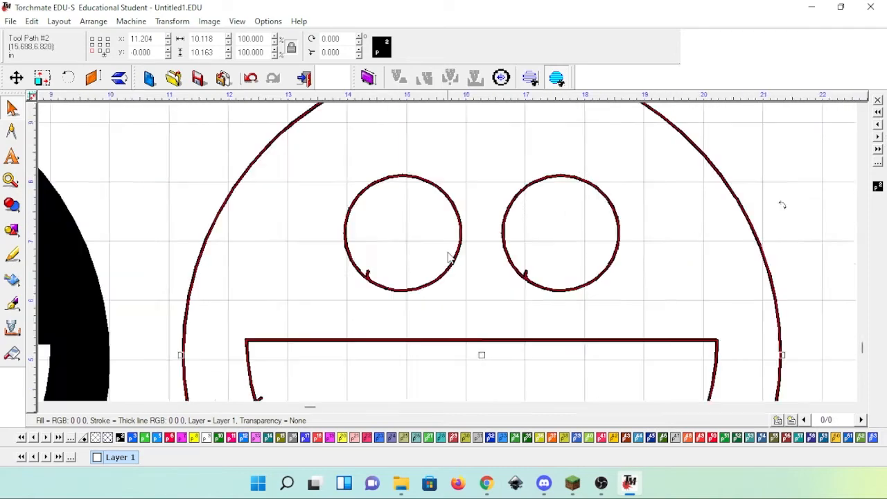
pyautogui.scroll(-5, 449, 257)
pyautogui.scroll(5, 427, 341)
pyautogui.scroll(-2, 447, 256)
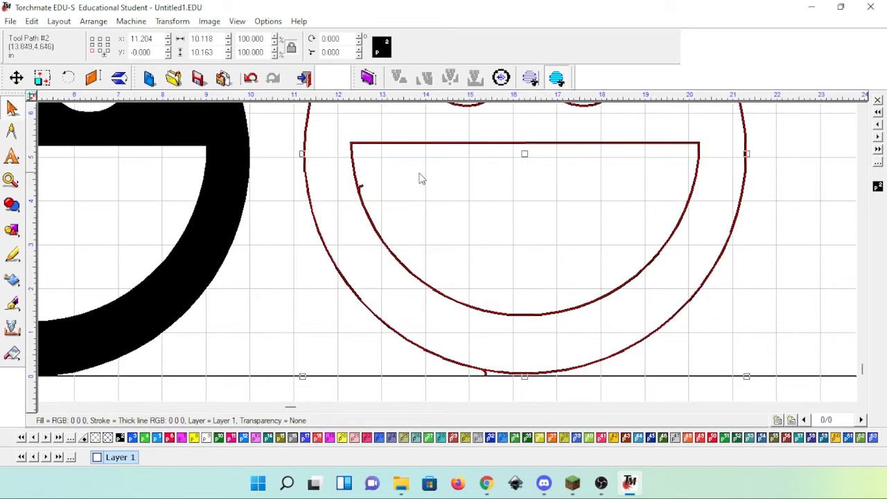
# Open the tool path for node editing and move the mouth's arc lead-in along its lower-left curve to about x 14.1, y 2.1
pyautogui.scroll(4, 358, 187)
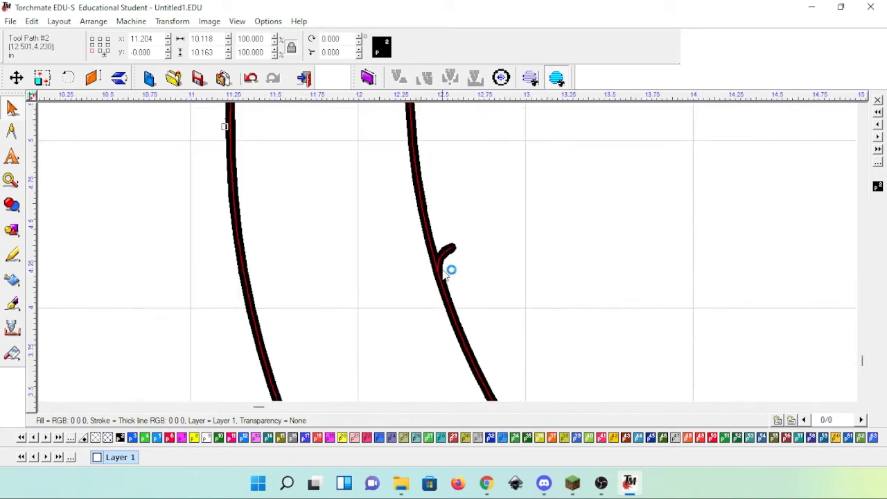
pyautogui.scroll(-4, 447, 274)
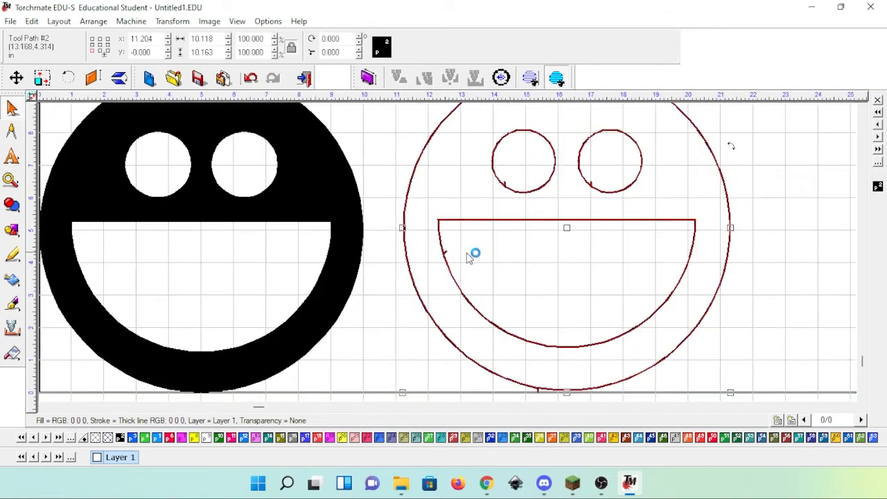
pyautogui.doubleClick(484, 221)
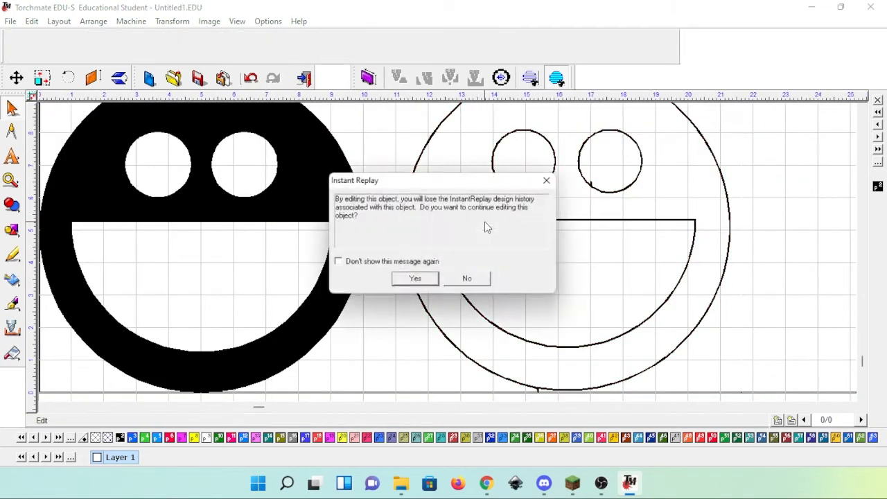
pyautogui.click(415, 280)
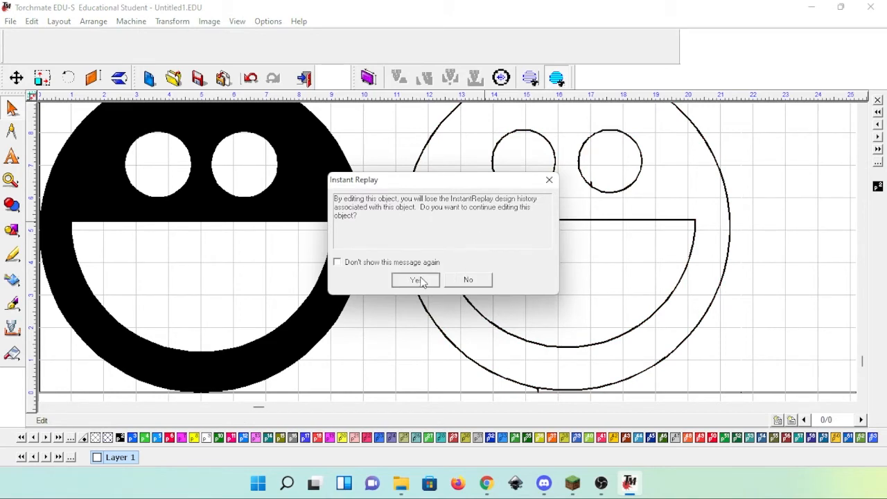
pyautogui.scroll(2, 454, 259)
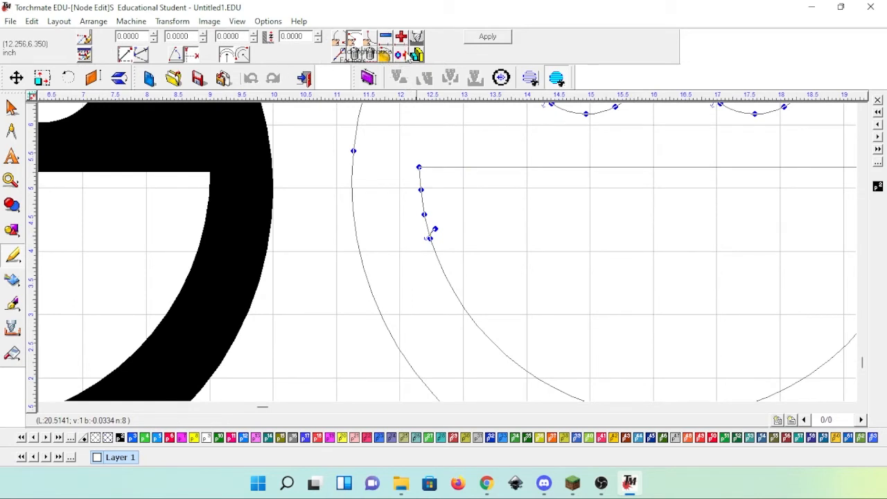
pyautogui.click(405, 58)
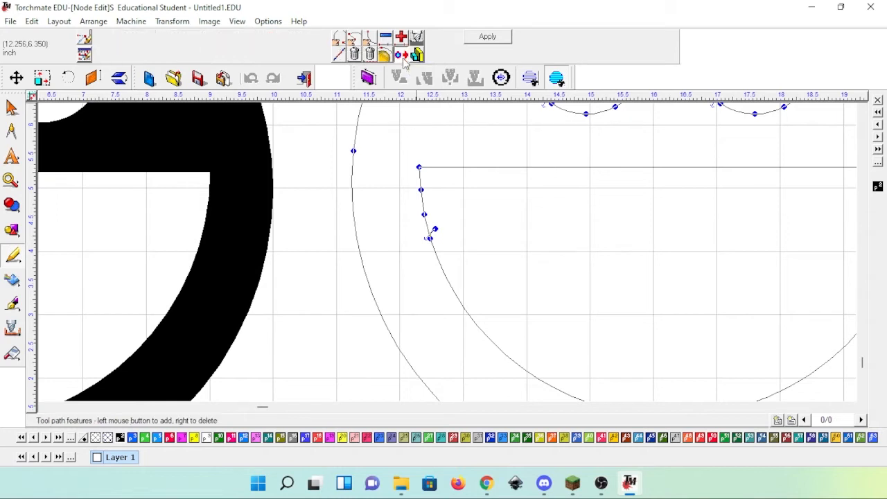
pyautogui.click(521, 321)
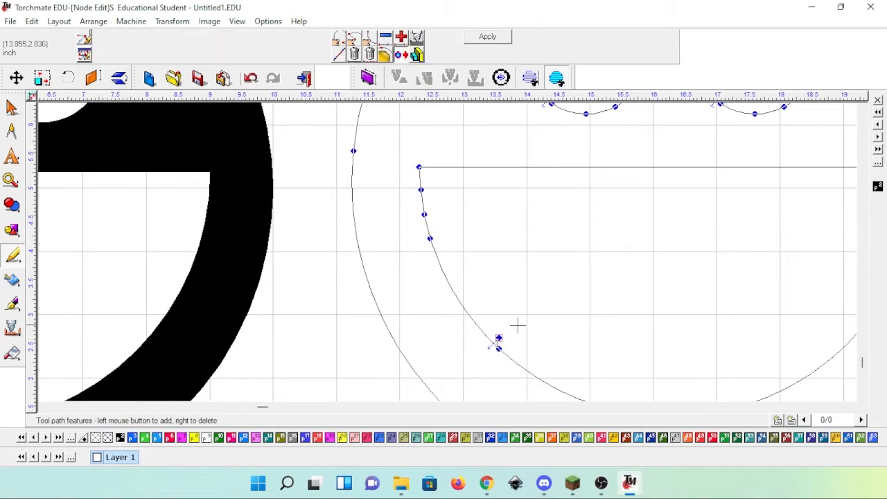
pyautogui.click(475, 256)
pyautogui.click(558, 338)
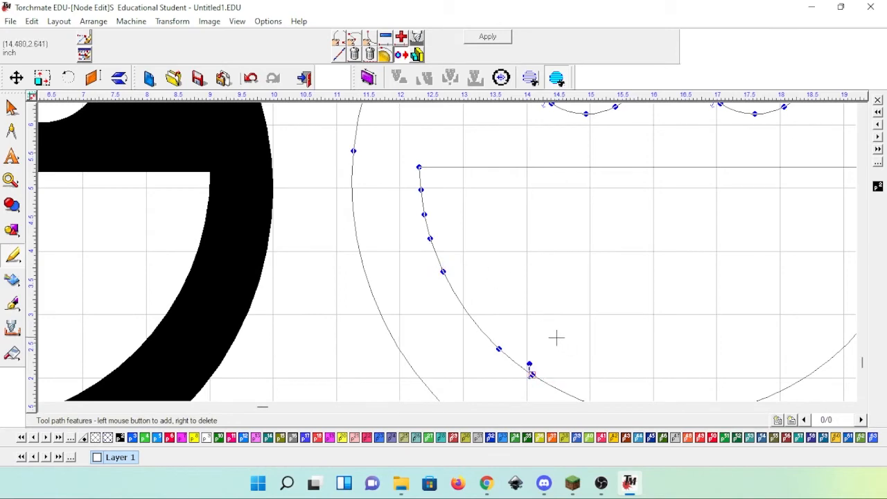
# Move the outer circle's arc lead-in up its lower-left edge to about x 12.8, y 1.5, and apply the node edits
pyautogui.scroll(-3, 551, 303)
pyautogui.scroll(3, 449, 303)
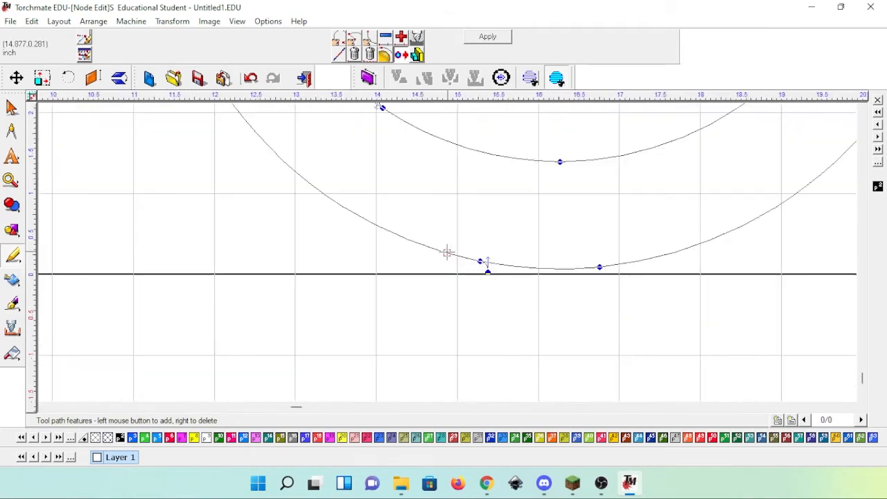
pyautogui.scroll(2, 446, 251)
pyautogui.scroll(-2, 443, 246)
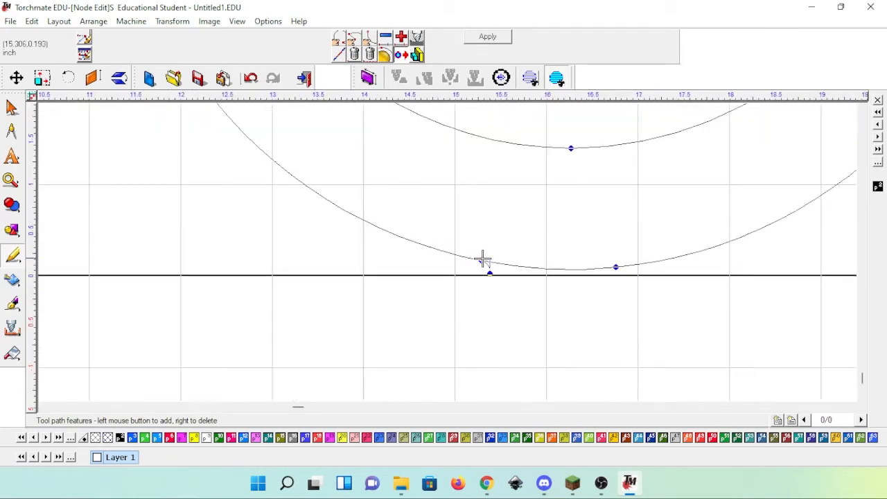
pyautogui.click(233, 160)
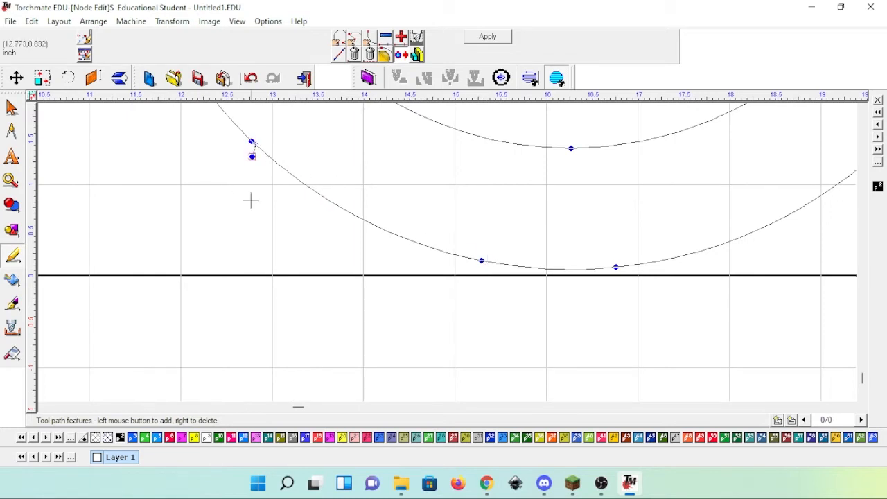
pyautogui.scroll(-3, 447, 251)
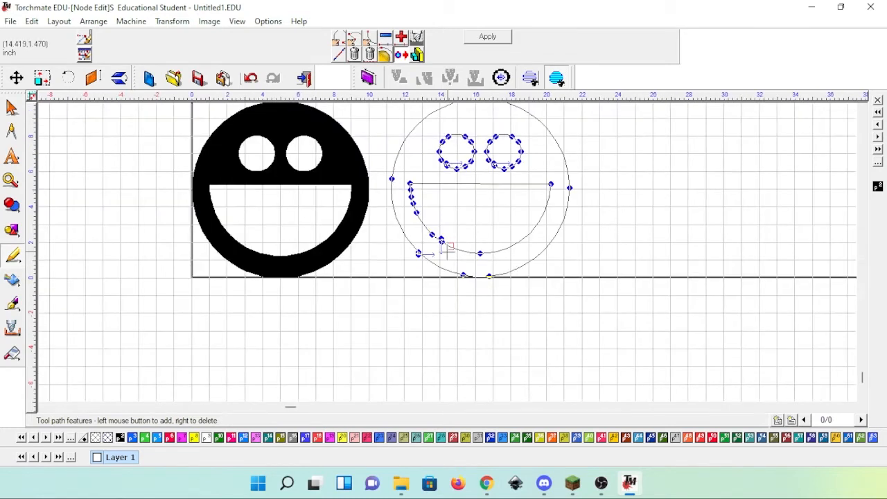
pyautogui.scroll(4, 447, 252)
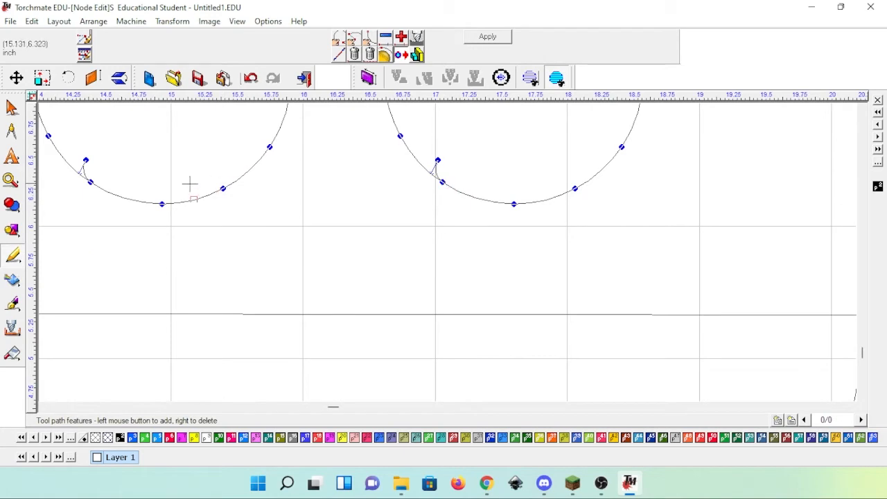
pyautogui.click(494, 41)
# Examine the repositioned lead-ins on the mouth and outer circle, and the tool path beside the original artwork
pyautogui.scroll(-3, 448, 277)
pyautogui.scroll(2, 398, 257)
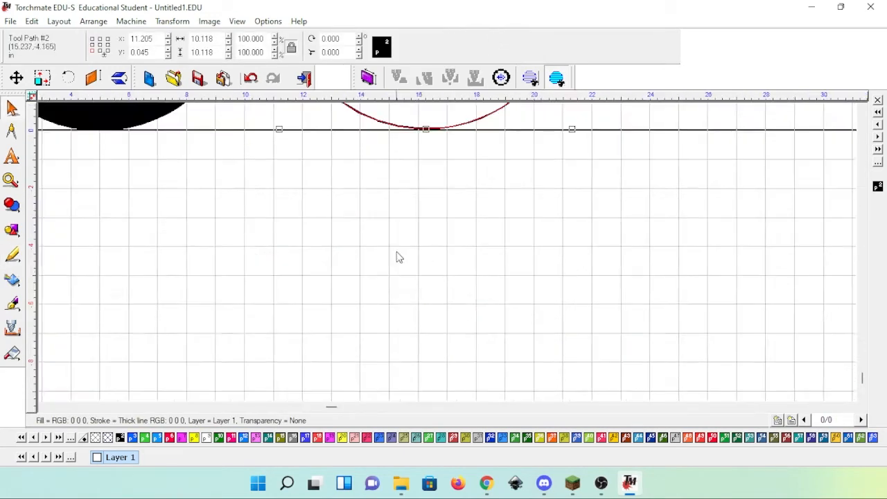
pyautogui.scroll(-2, 448, 254)
pyautogui.scroll(4, 447, 252)
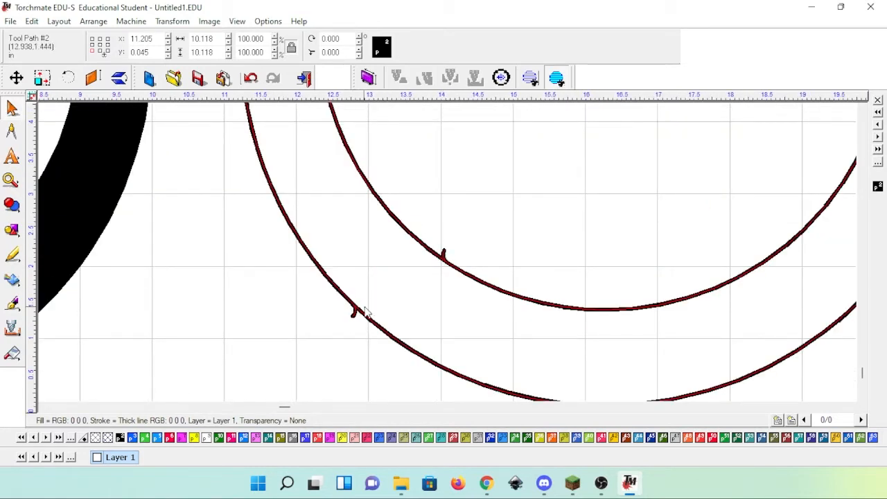
pyautogui.scroll(-3, 447, 257)
pyautogui.scroll(-2, 450, 256)
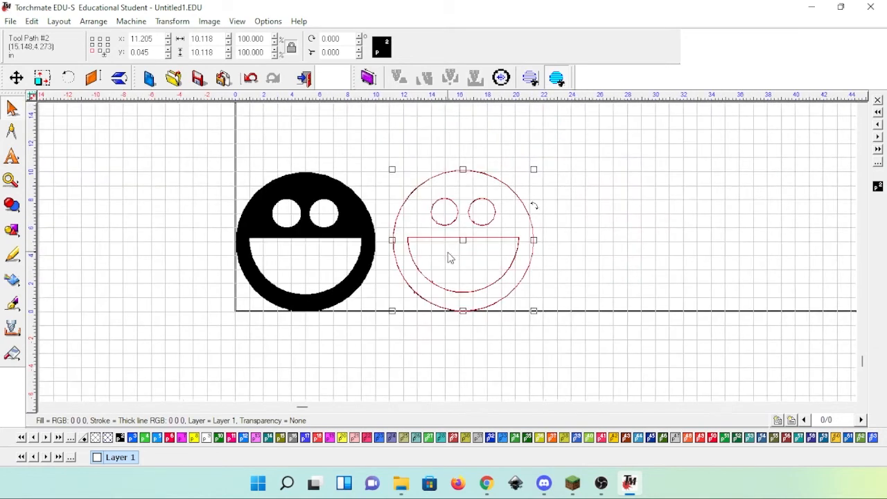
pyautogui.scroll(2, 449, 258)
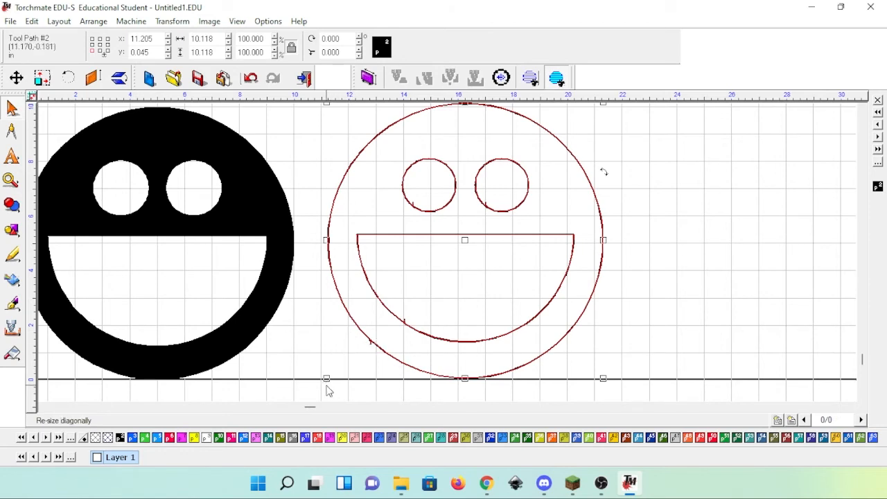
pyautogui.scroll(-1, 277, 287)
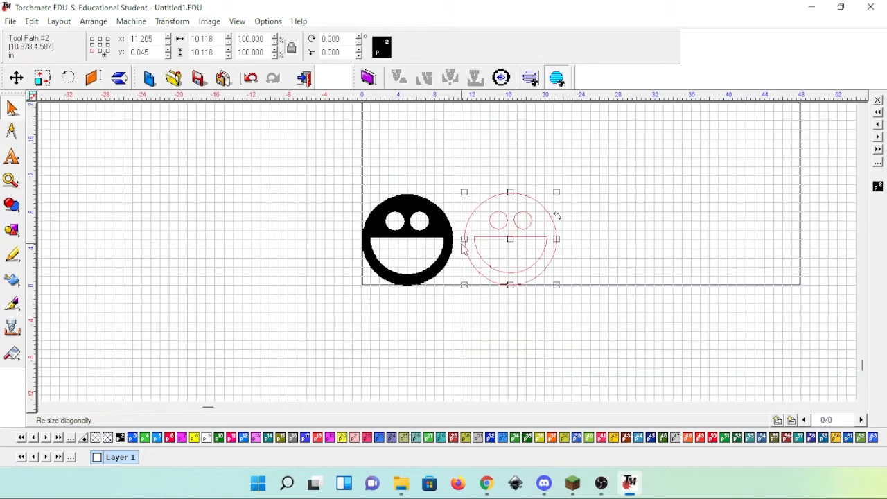
pyautogui.scroll(1, 464, 249)
pyautogui.scroll(-1, 450, 257)
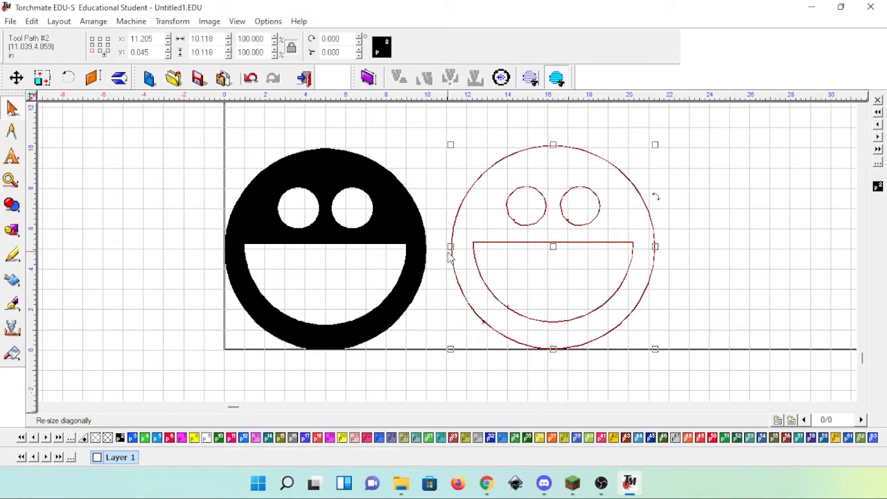
# Compare the original smiley artwork with the tool path by selecting each in turn, and clear the selection
pyautogui.click(395, 210)
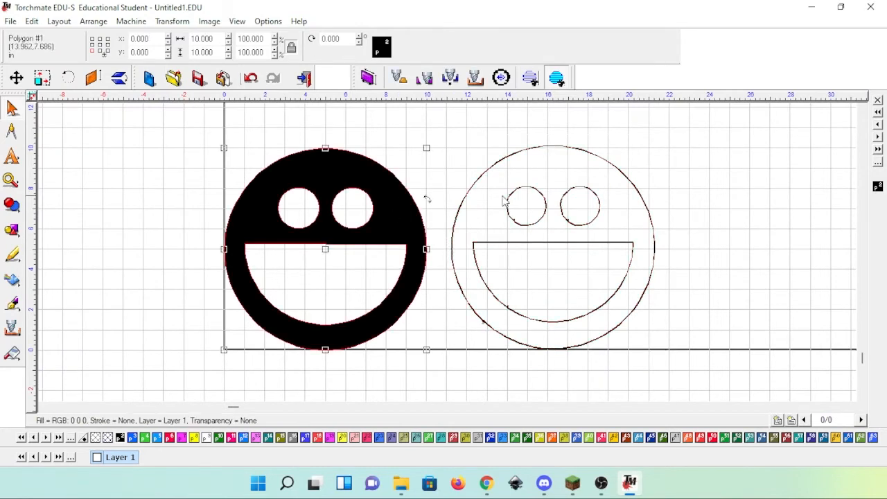
pyautogui.click(539, 194)
pyautogui.click(409, 209)
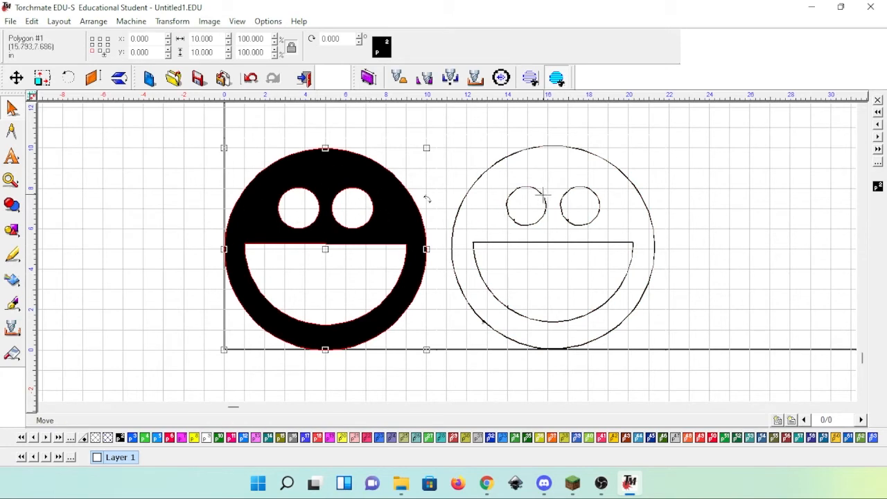
pyautogui.click(539, 244)
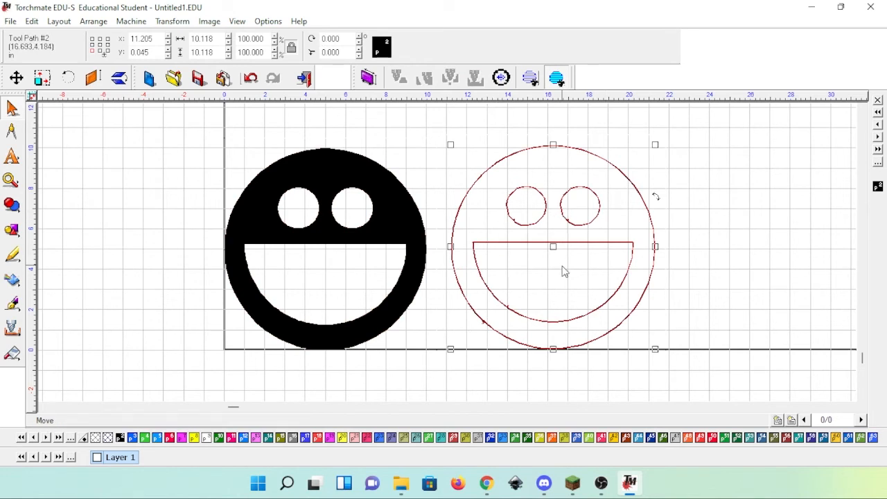
pyautogui.click(733, 257)
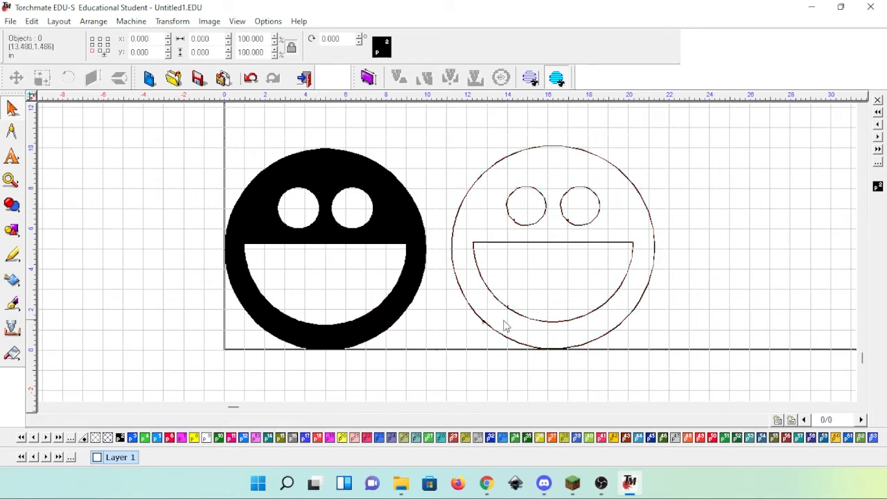
pyautogui.moveTo(162, 138); pyautogui.dragTo(720, 373)
pyautogui.click(736, 266)
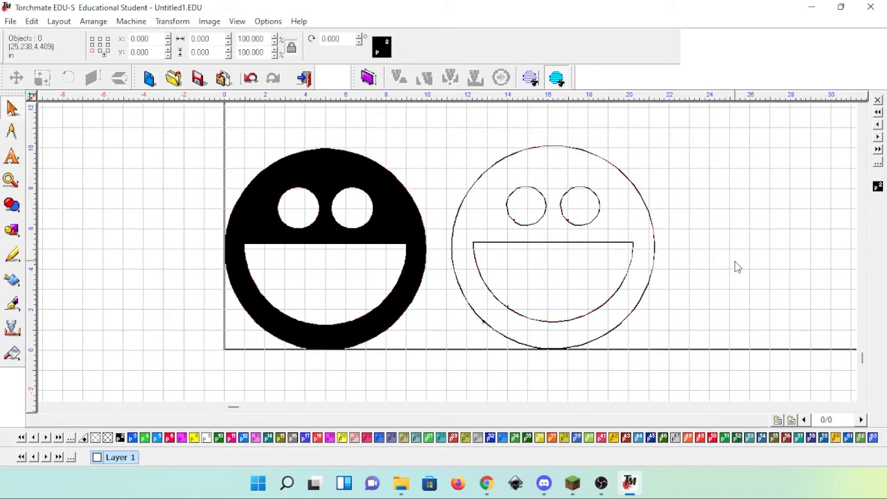
# Save the drawing on the Desktop as Smile 3 in the Educational Drawing (*.edu) format
pyautogui.click(12, 22)
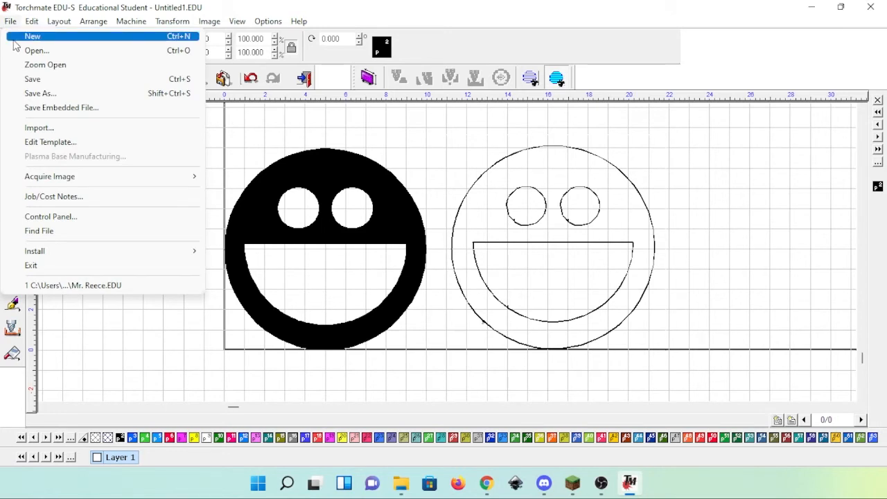
pyautogui.click(74, 94)
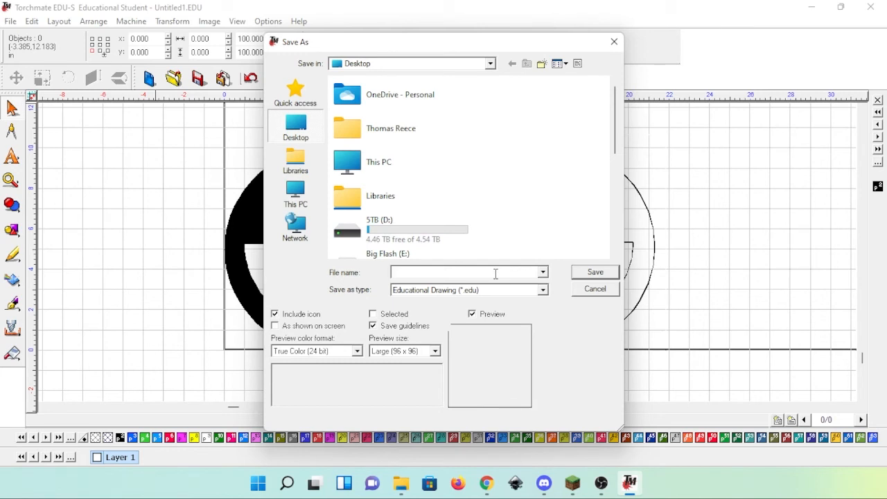
pyautogui.write('Smile 3')
pyautogui.click(606, 275)
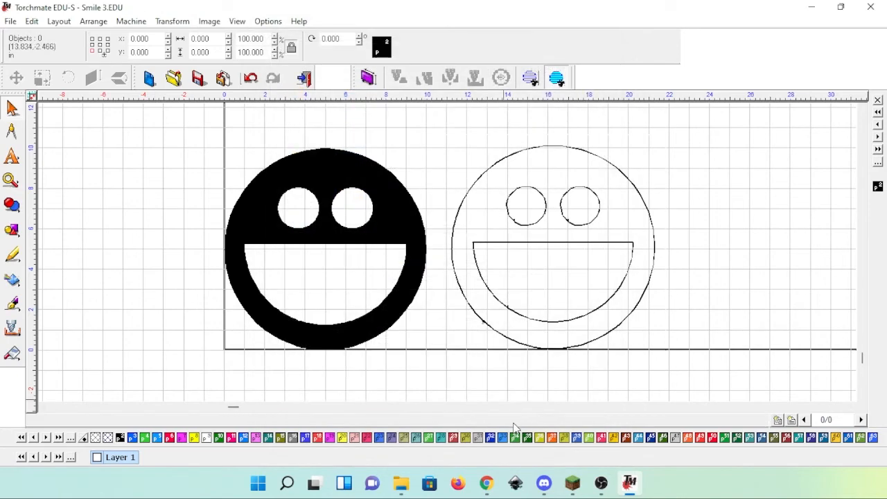
# Switch to Google Drive in Chrome and open the instructor's folder within 21-22 Welding Files
pyautogui.moveTo(489, 486)
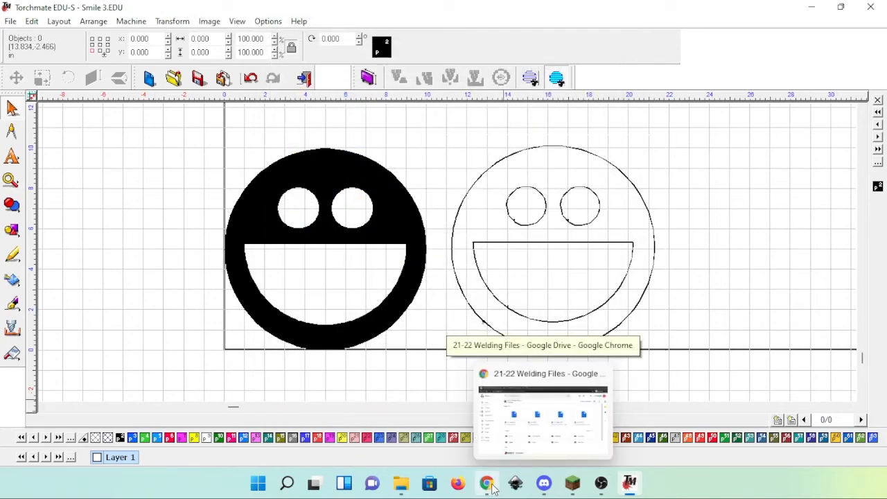
pyautogui.click(493, 489)
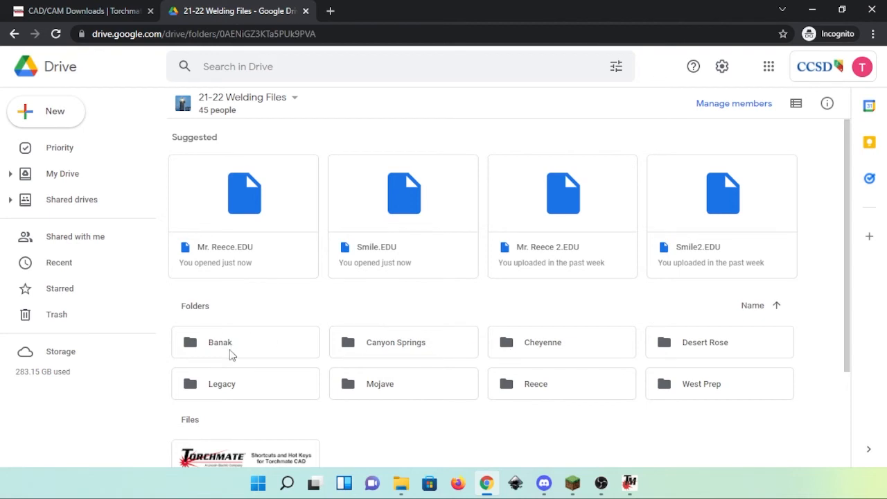
pyautogui.doubleClick(521, 390)
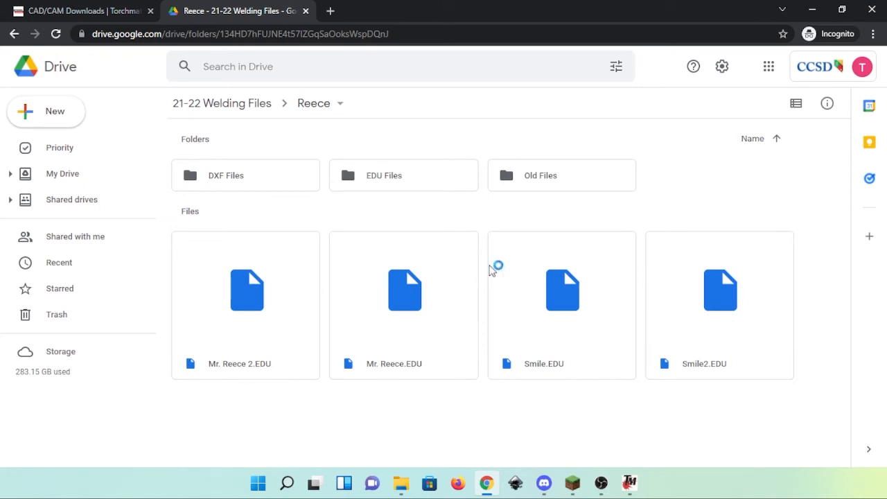
# Open the EDU files folder inside Old Files and look through the drawings stored there
pyautogui.doubleClick(544, 182)
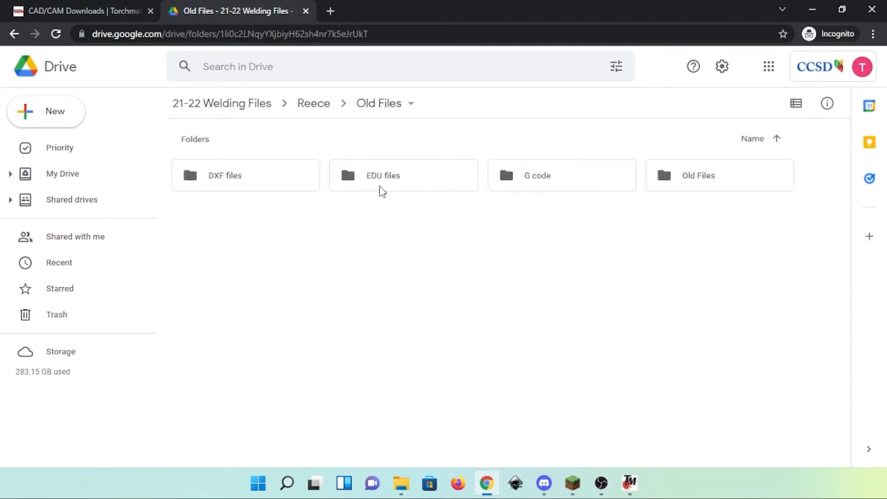
pyautogui.click(379, 180)
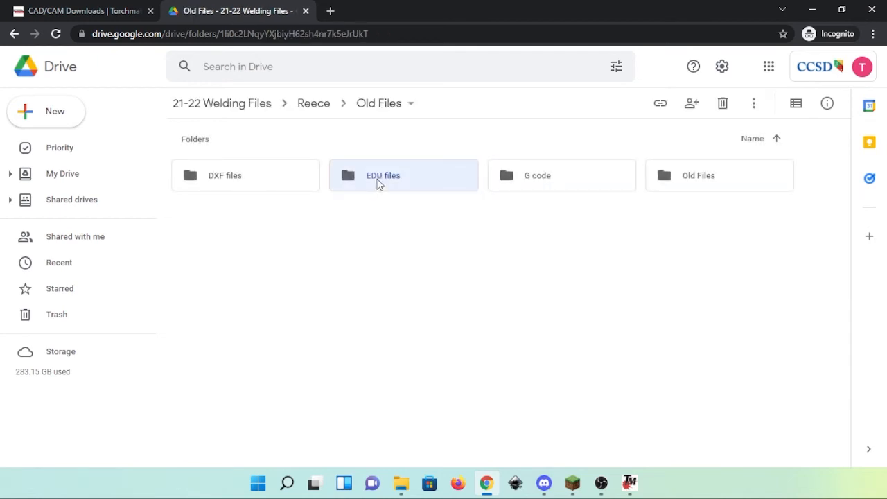
pyautogui.doubleClick(379, 181)
pyautogui.scroll(-3, 580, 322)
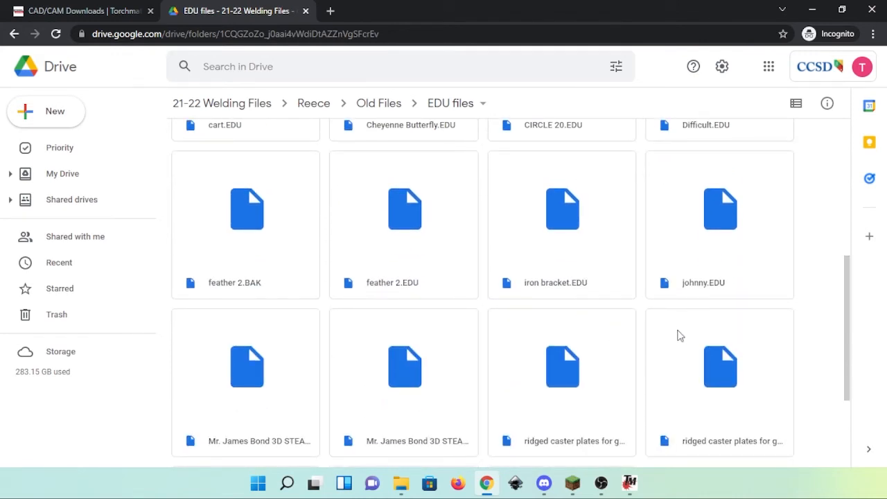
pyautogui.scroll(-2, 679, 335)
# Return to the instructor's folder, upload Smile 3.EDU from the Desktop, select the uploaded file, and dismiss the upload notice
pyautogui.click(305, 105)
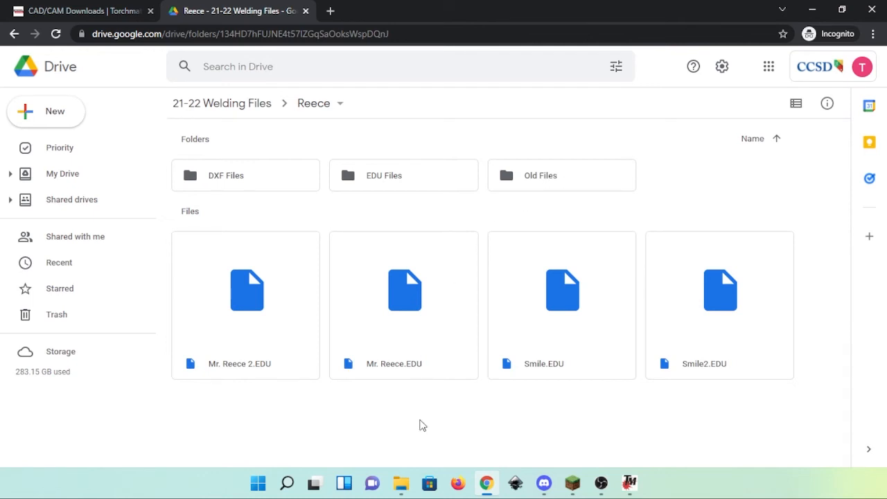
pyautogui.rightClick(373, 420)
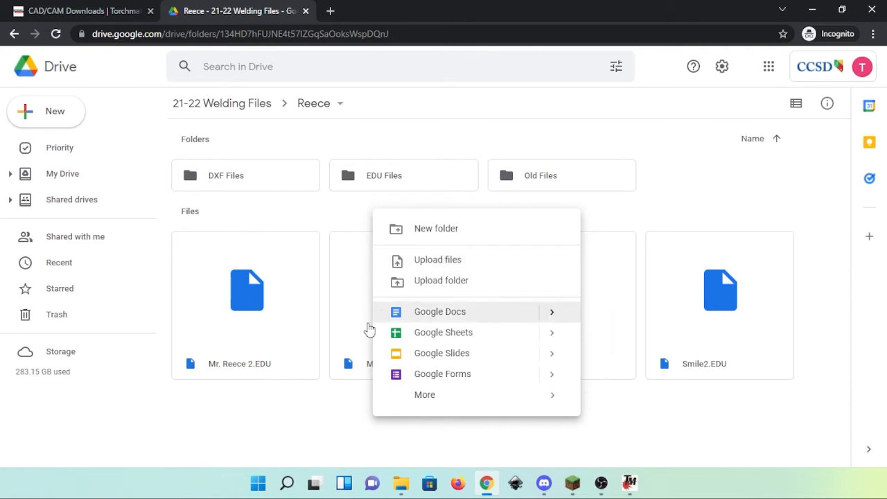
pyautogui.click(324, 428)
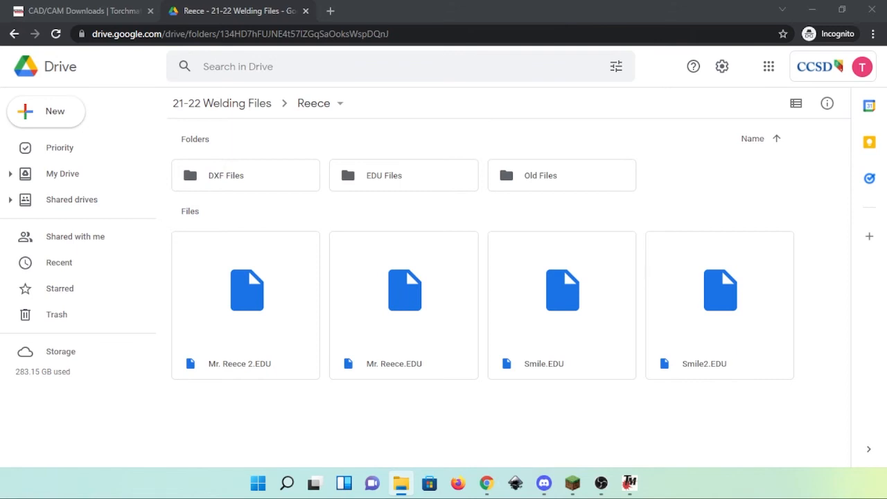
pyautogui.moveTo(47, 331); pyautogui.dragTo(603, 390)
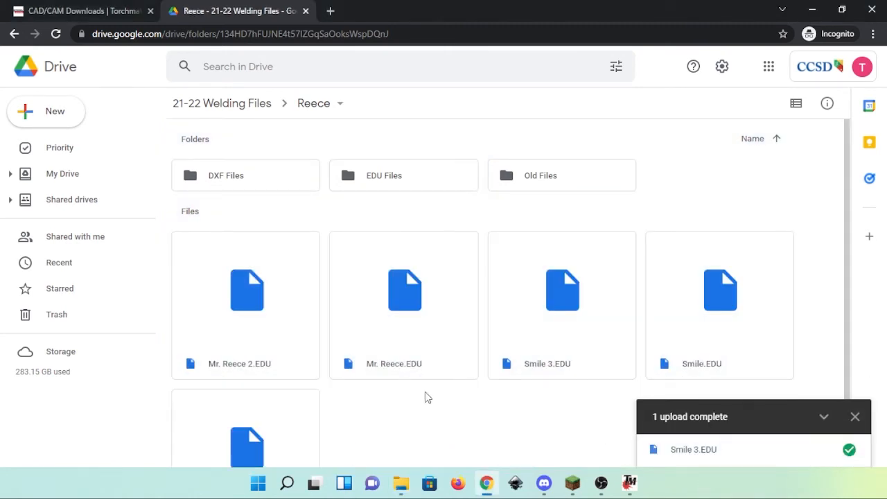
pyautogui.click(588, 294)
pyautogui.scroll(-1, 570, 258)
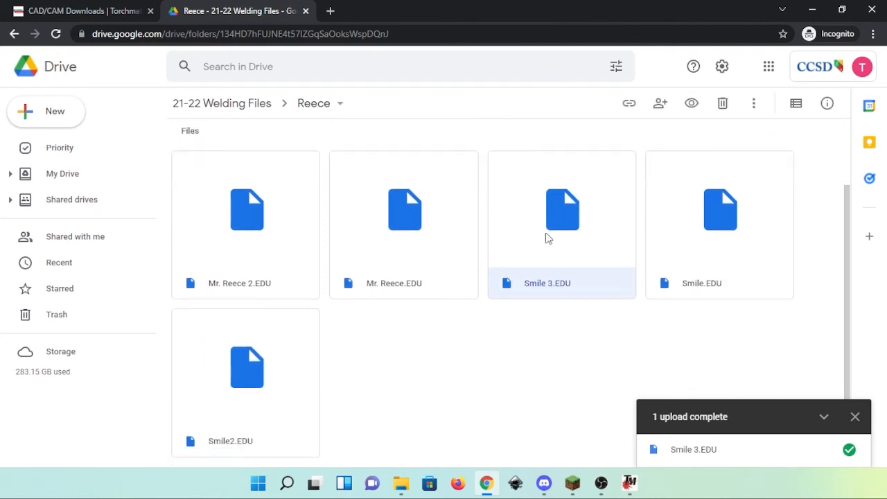
pyautogui.click(855, 417)
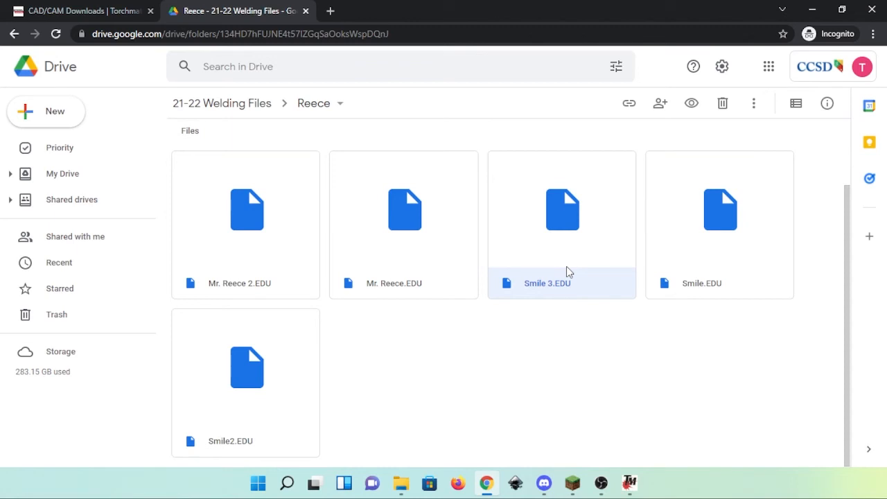
# Switch to Torchmate EDU-S and inspect the smiley artwork and its tool path by selecting each in turn
pyautogui.click(639, 490)
pyautogui.click(384, 200)
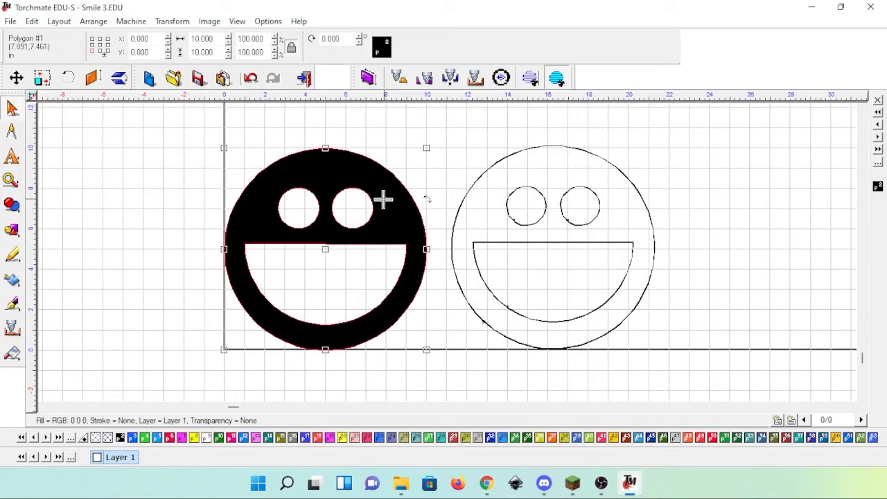
pyautogui.click(512, 192)
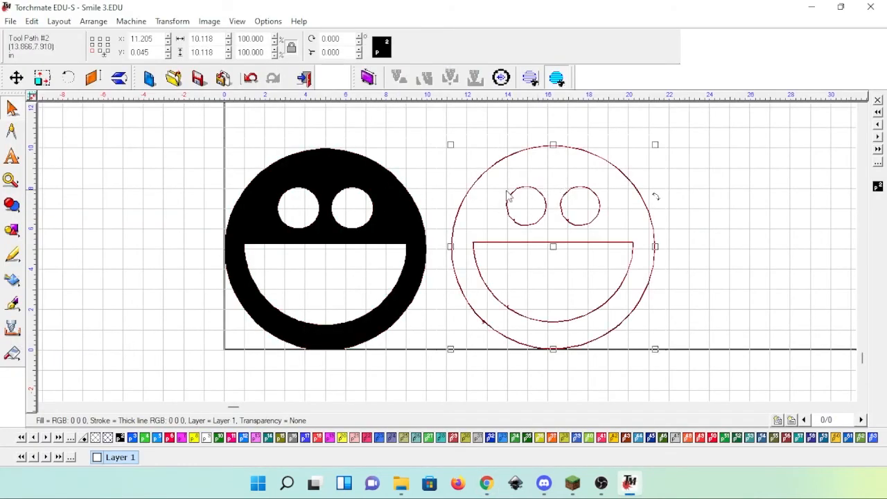
pyautogui.click(400, 201)
pyautogui.click(551, 314)
# Try to save a copy of the drawing on the Desktop under the name Smile 3.1
pyautogui.click(12, 21)
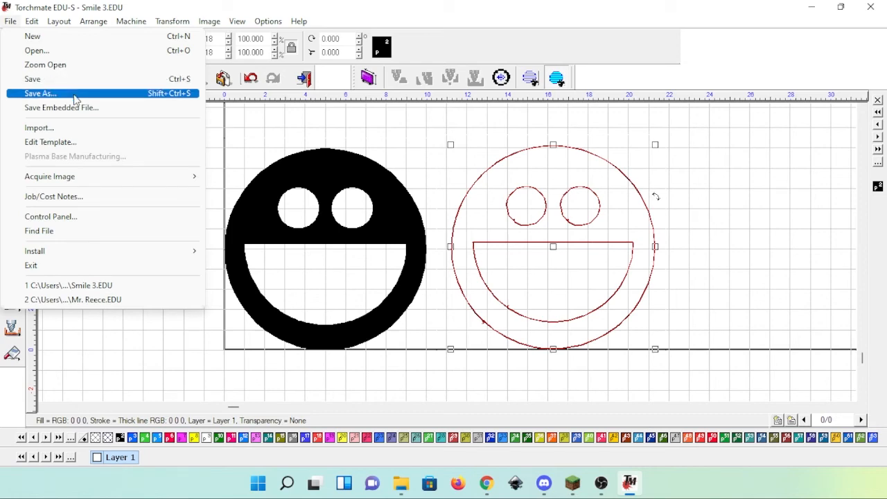
pyautogui.click(119, 97)
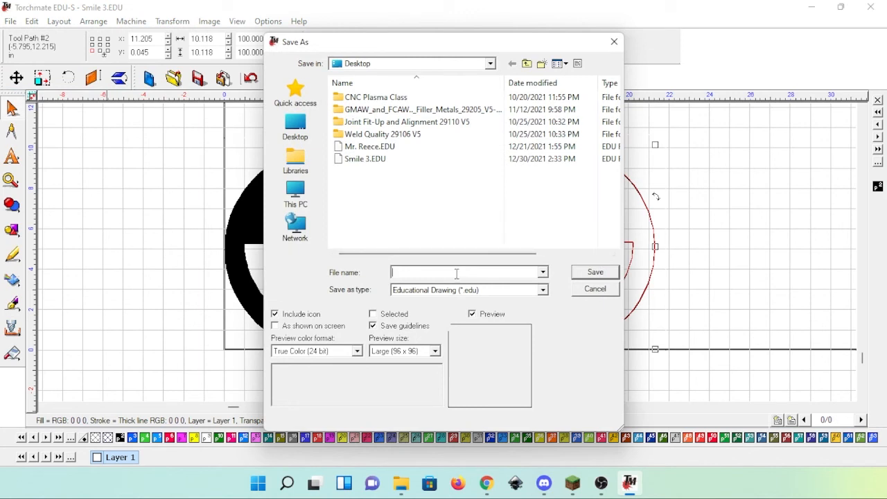
pyautogui.write('Smi')
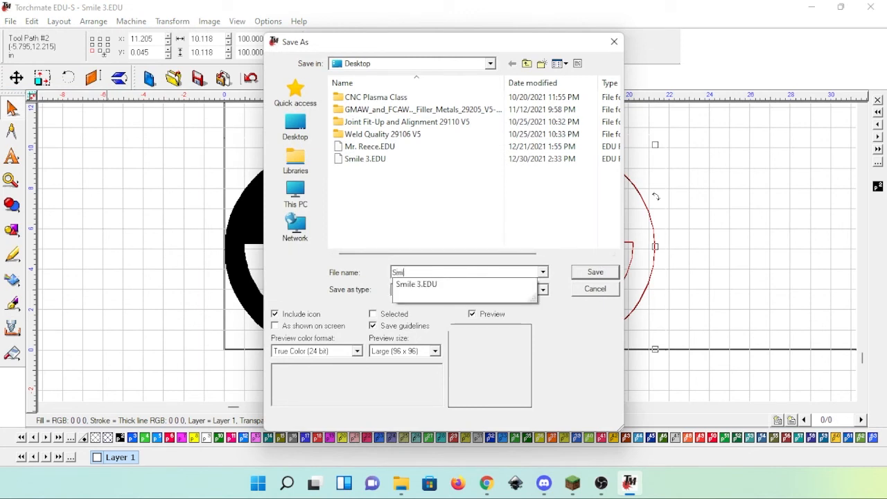
pyautogui.write('le 3.5')
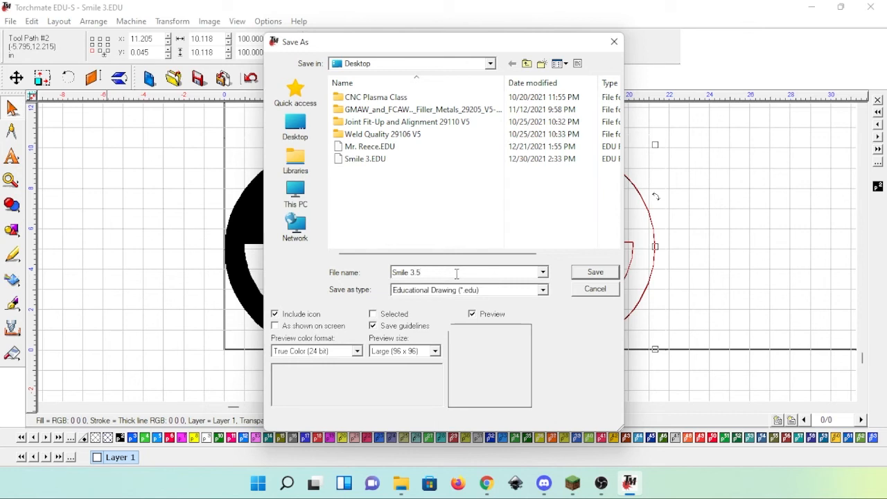
pyautogui.press('BackSpace')
pyautogui.write('1')
pyautogui.click(595, 272)
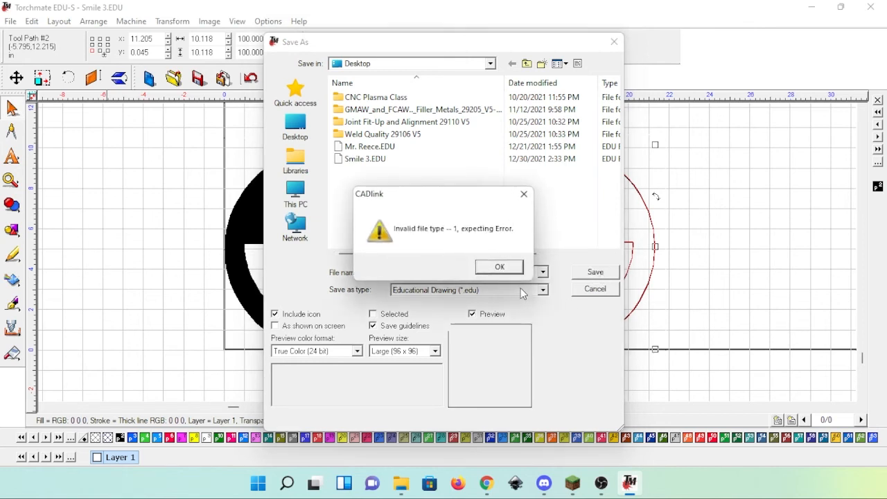
pyautogui.click(501, 268)
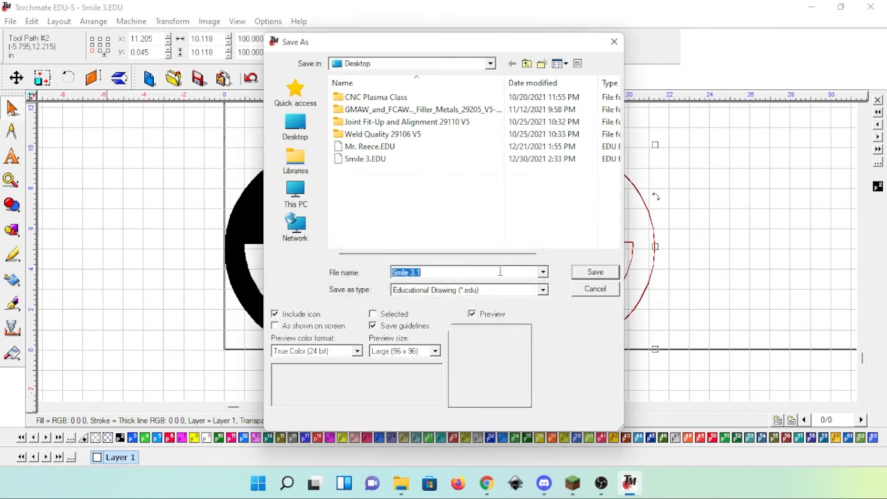
# Change the file name to Smile 3-1 and save the copy on the Desktop as an Educational Drawing (*.edu)
pyautogui.click(452, 272)
pyautogui.press('BackSpace')
pyautogui.press('BackSpace')
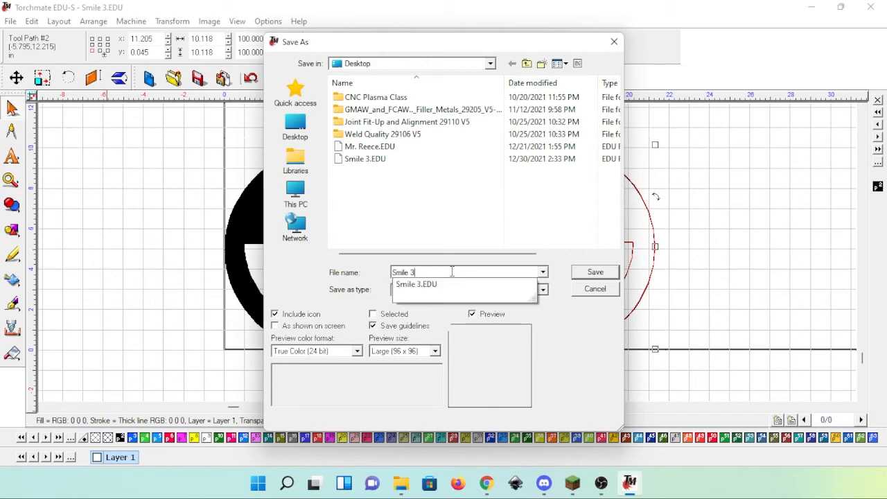
pyautogui.write('-1')
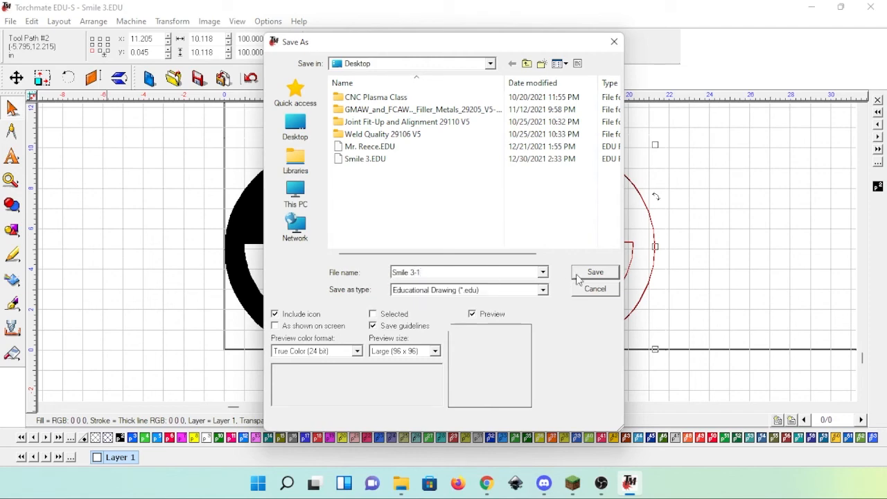
pyautogui.click(589, 274)
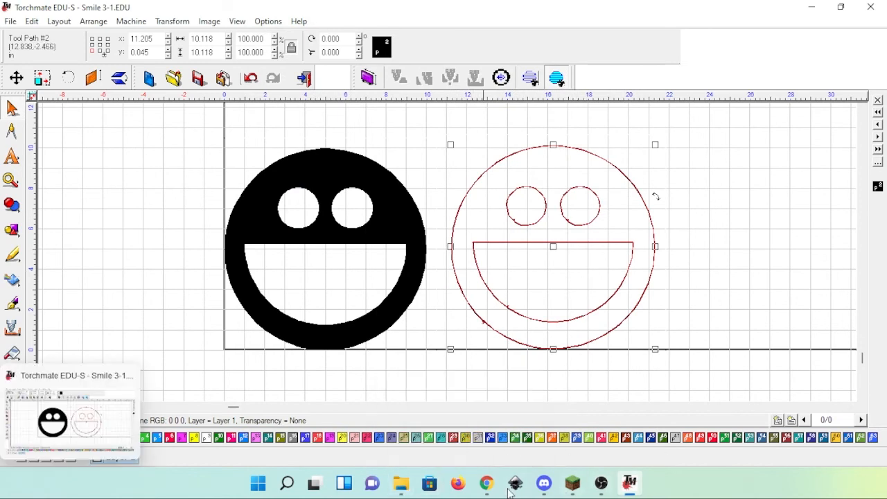
# Switch to Google Drive, upload Smile 3-1.EDU from the Desktop to the instructor's folder, and select the uploaded file
pyautogui.click(487, 484)
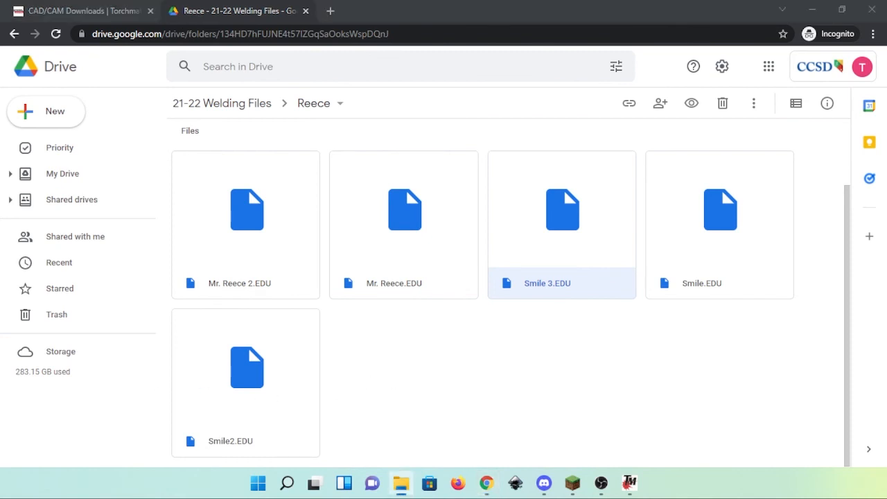
pyautogui.moveTo(2, 431); pyautogui.dragTo(568, 371)
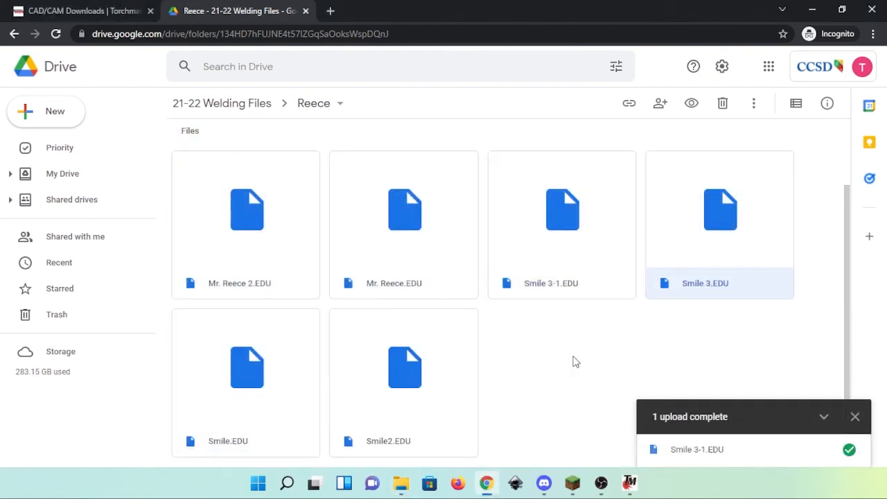
pyautogui.click(565, 236)
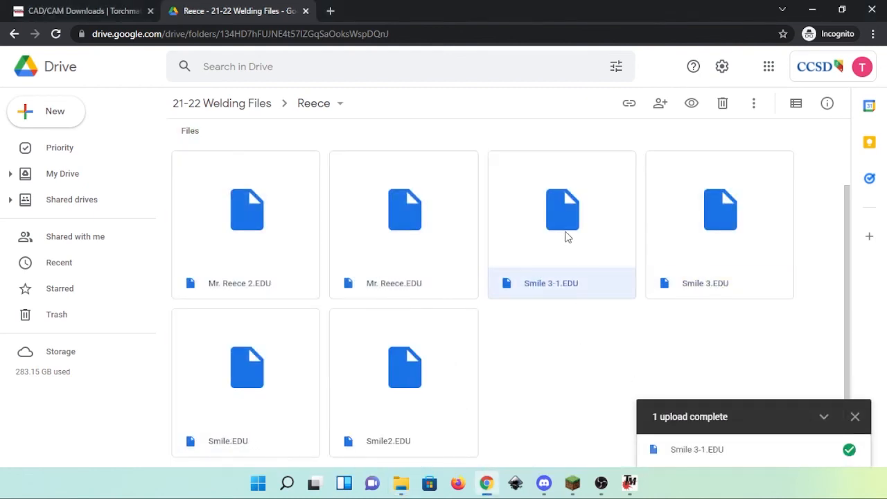
pyautogui.click(855, 416)
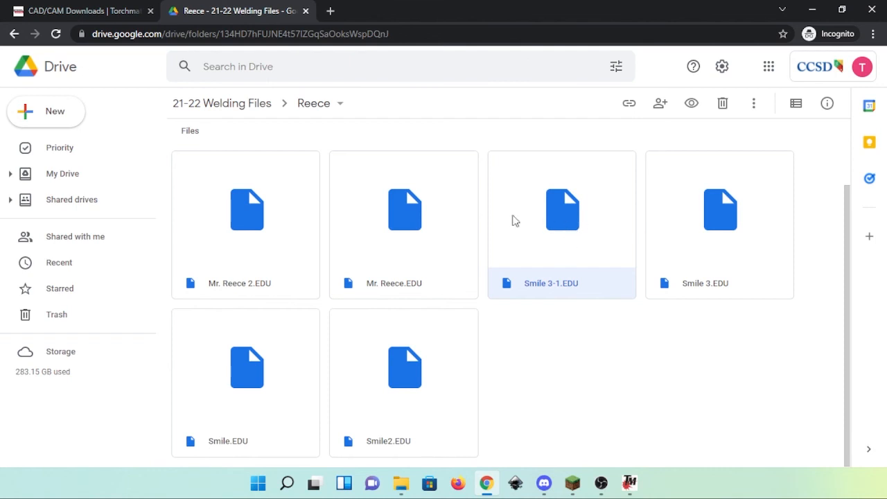
# Review the EDU drawings in the instructor's folder by selecting them in turn, and clear the selection
pyautogui.click(721, 236)
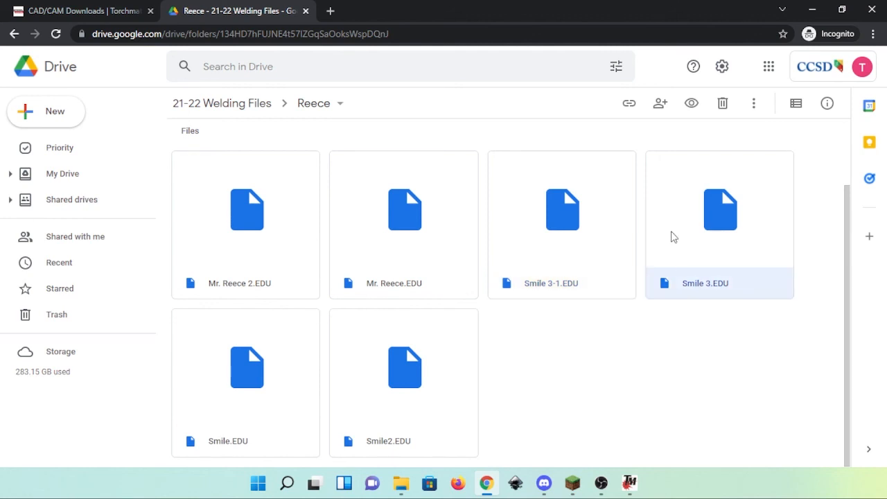
pyautogui.click(567, 229)
pyautogui.click(701, 232)
pyautogui.click(538, 222)
pyautogui.click(398, 223)
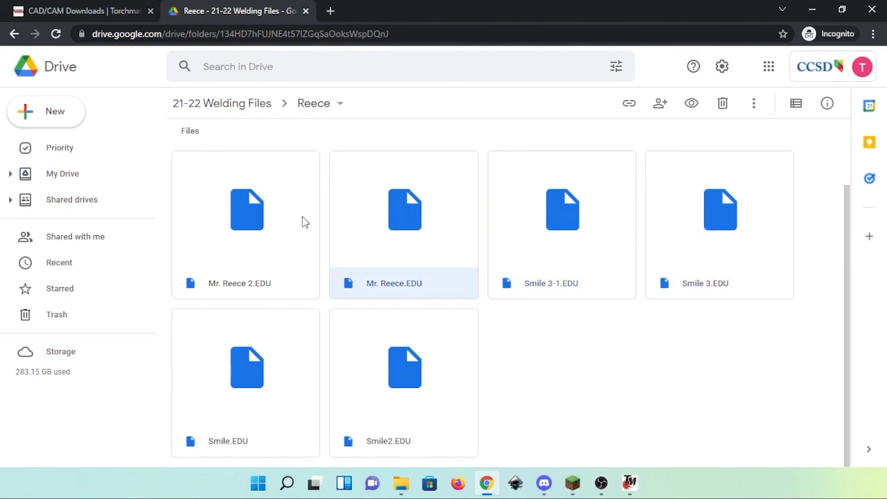
pyautogui.click(231, 236)
pyautogui.moveTo(251, 355); pyautogui.dragTo(527, 325)
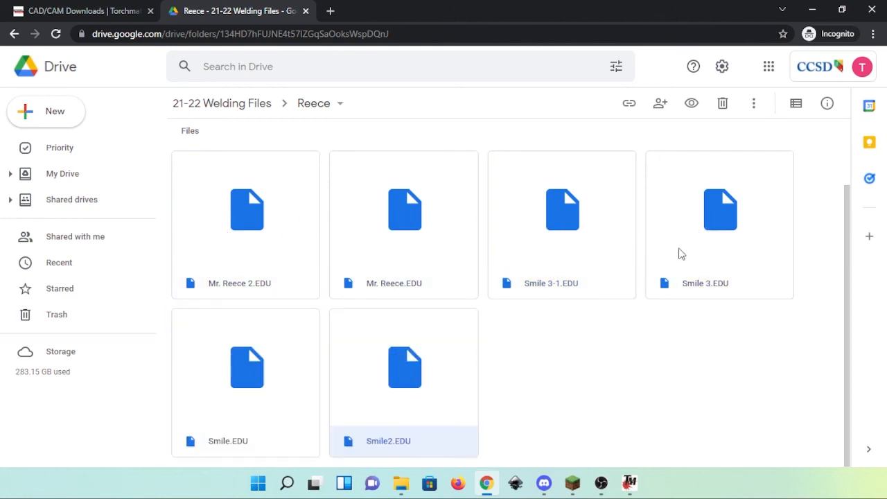
pyautogui.click(677, 253)
pyautogui.click(574, 240)
pyautogui.moveTo(367, 240); pyautogui.dragTo(251, 242)
pyautogui.moveTo(255, 380); pyautogui.dragTo(448, 397)
pyautogui.click(705, 246)
pyautogui.moveTo(582, 229); pyautogui.dragTo(436, 225)
pyautogui.moveTo(436, 226); pyautogui.dragTo(252, 235)
pyautogui.click(251, 367)
pyautogui.click(425, 372)
pyautogui.click(575, 210)
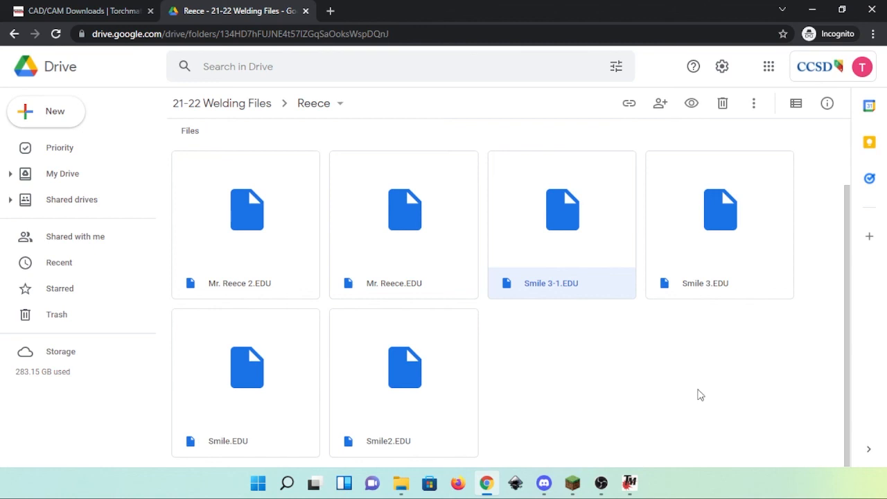
pyautogui.click(695, 387)
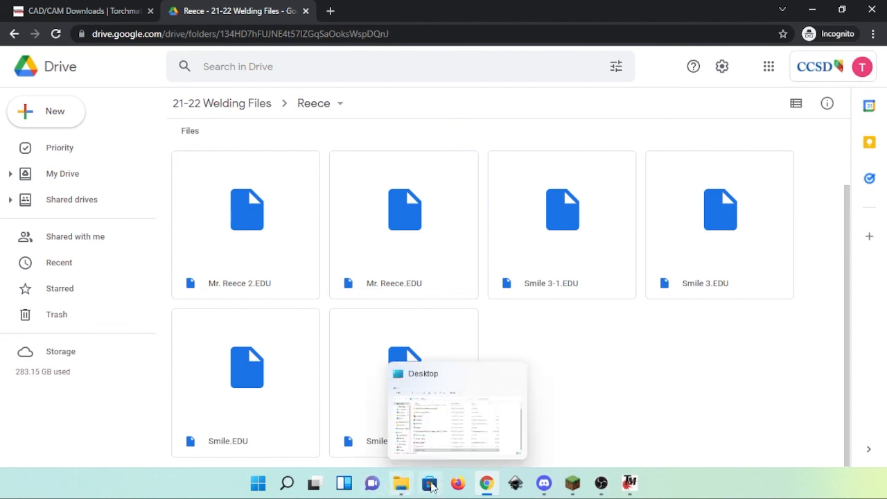
# Switch to Torchmate EDU-S, select the smiley artwork and tool path together, and start a new blank drawing
pyautogui.click(628, 483)
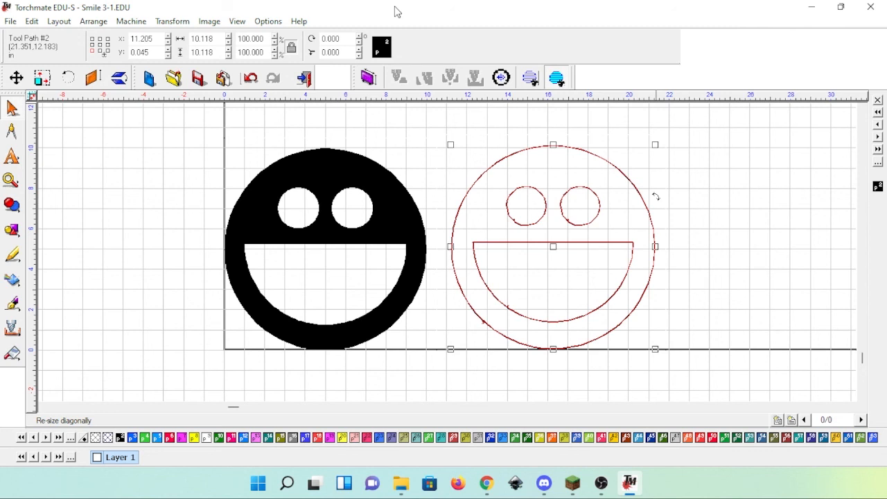
pyautogui.click(376, 206)
pyautogui.click(597, 194)
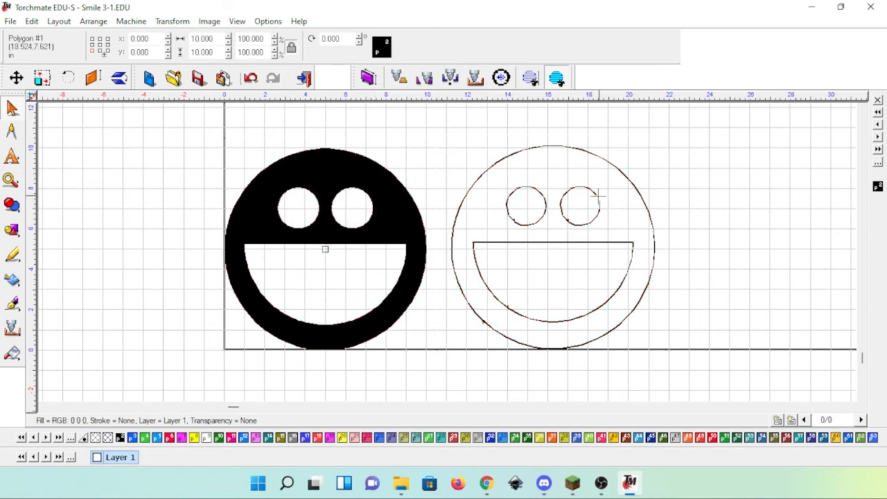
pyautogui.moveTo(155, 116); pyautogui.dragTo(814, 412)
pyautogui.click(11, 21)
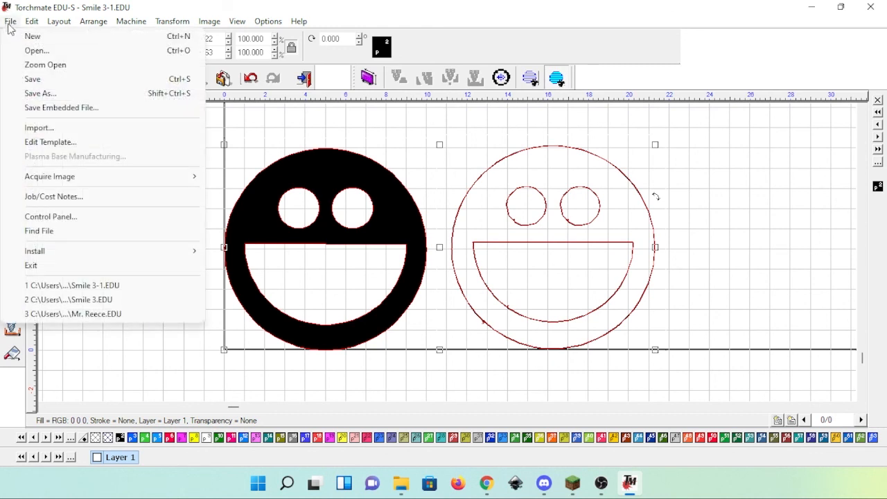
pyautogui.click(72, 36)
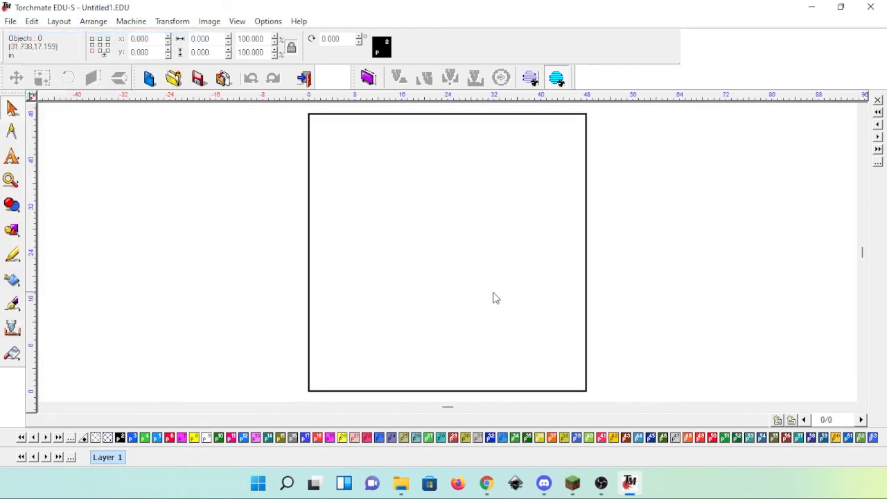